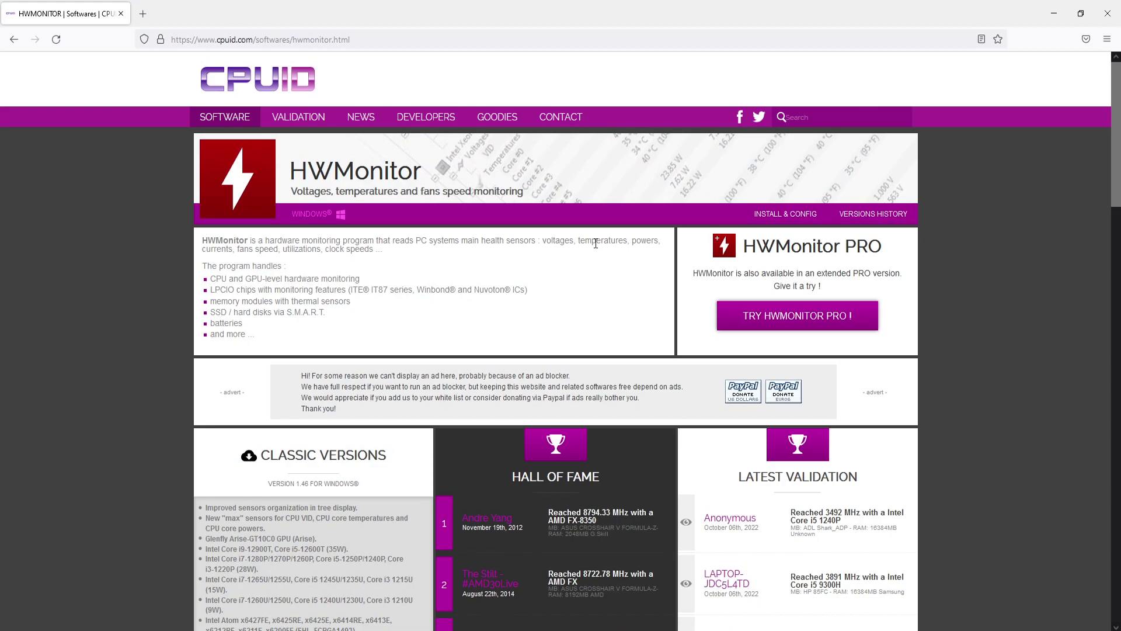
# Step: Download the English HWMonitor 1.46 setup file and start its installer with the default folder
pyautogui.scroll(-7, 372, 236)
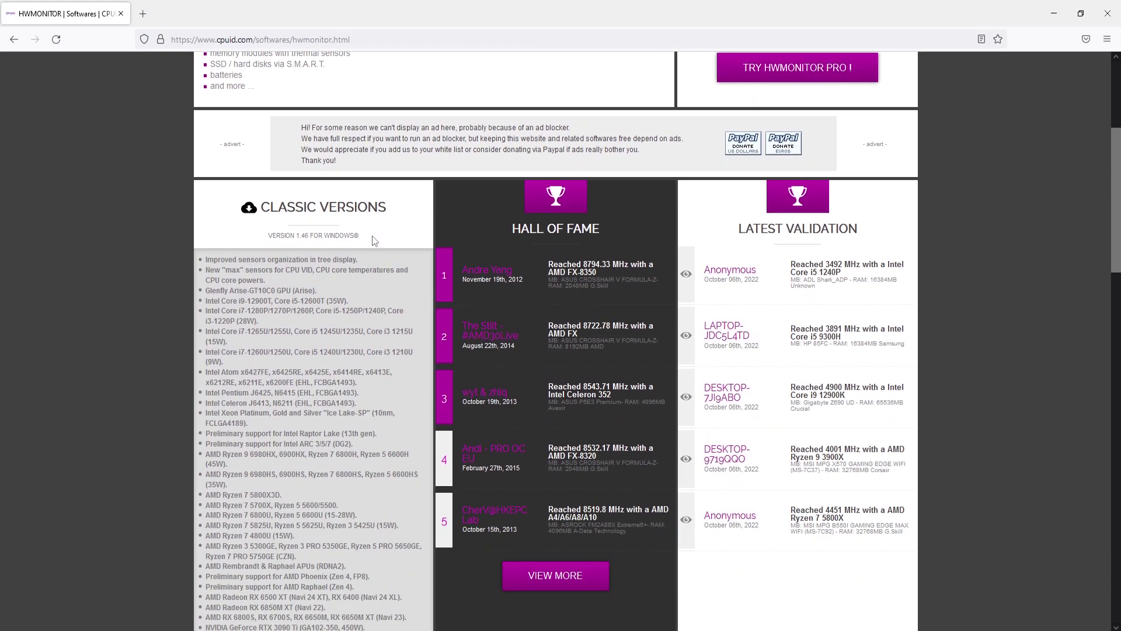
pyautogui.scroll(1, 353, 202)
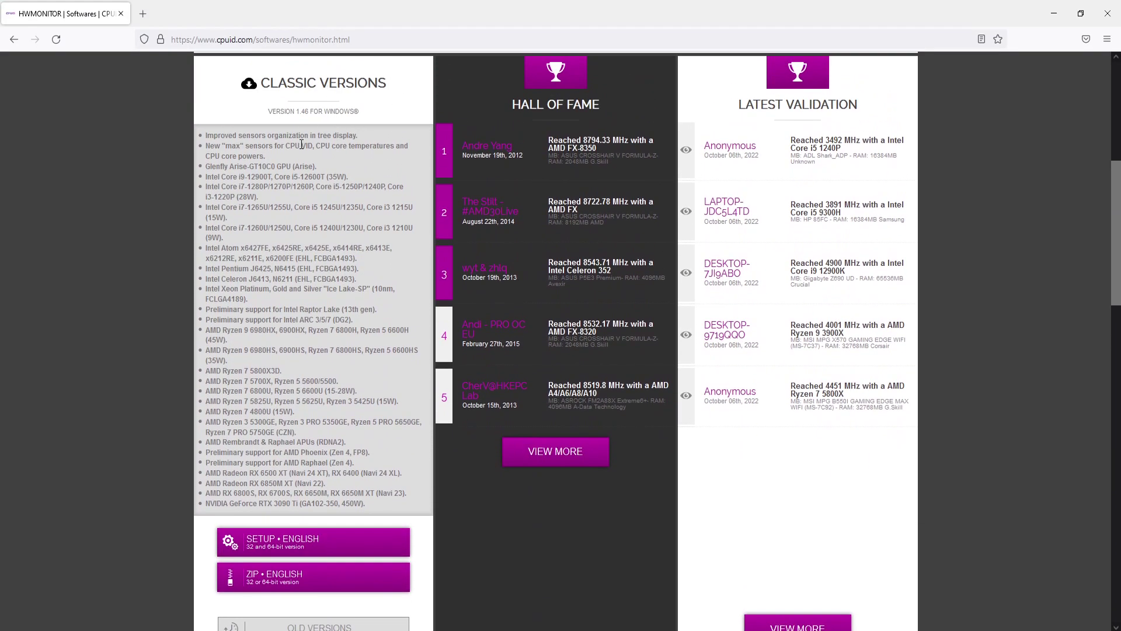
pyautogui.scroll(-1, 287, 227)
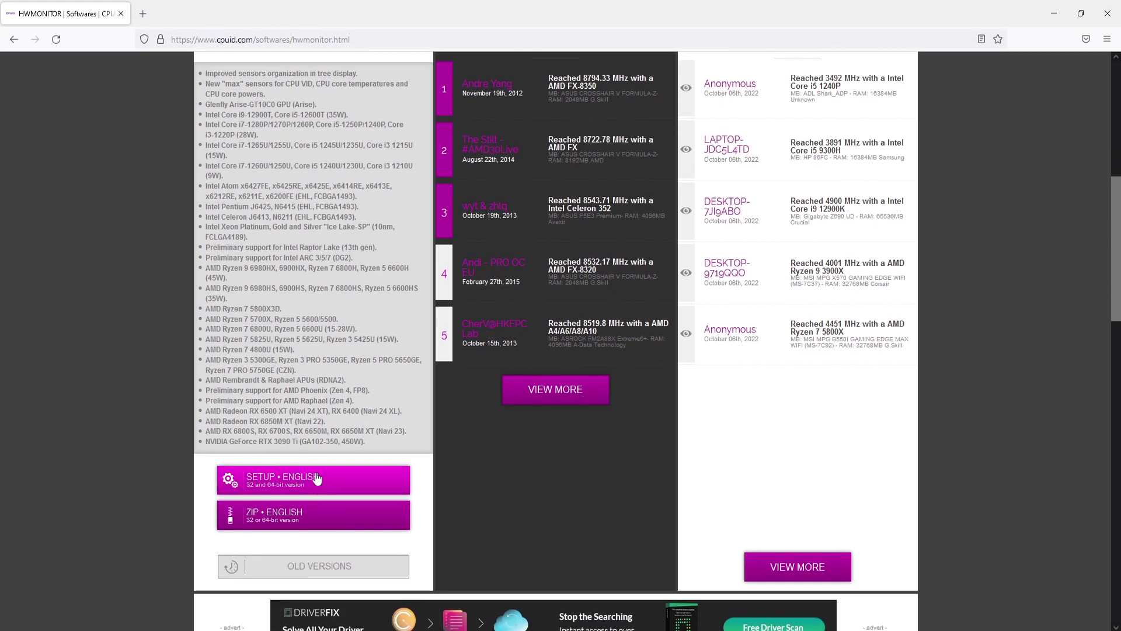
pyautogui.click(321, 483)
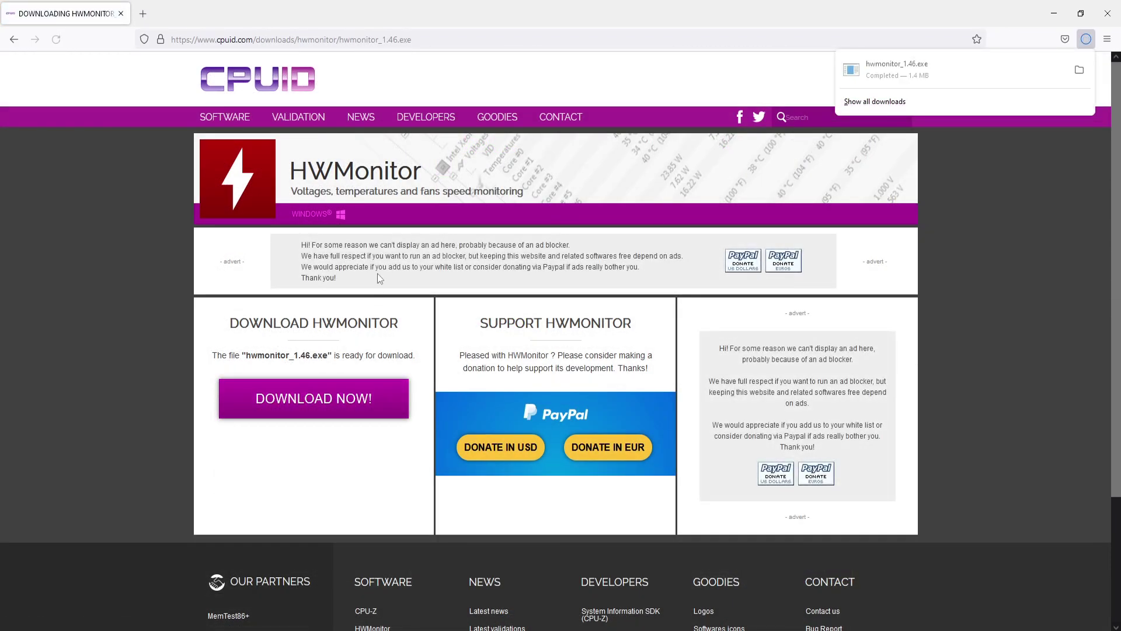
pyautogui.click(975, 75)
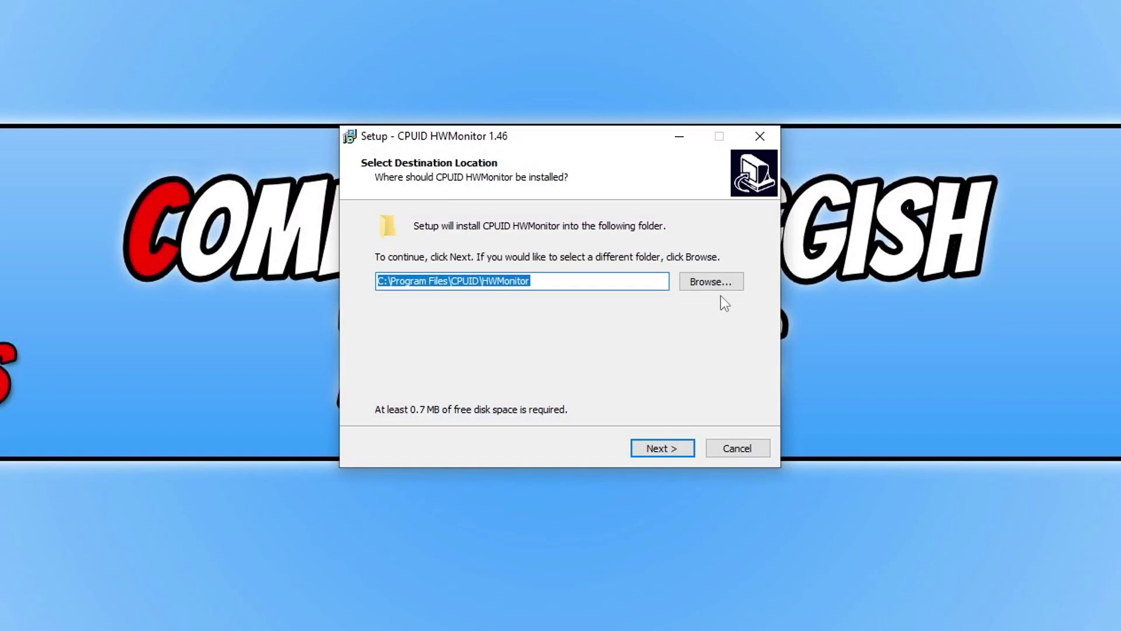
pyautogui.click(678, 447)
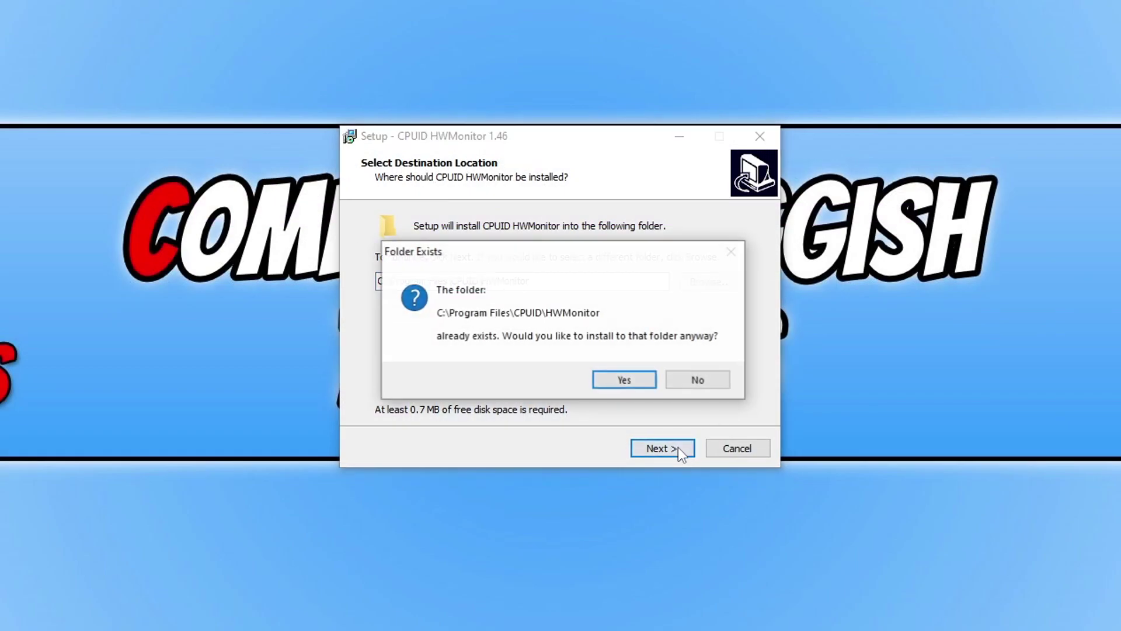
# Step: Install HWMonitor 1.46 into the existing CPUID\HWMonitor folder without the readme, then launch it
pyautogui.click(625, 386)
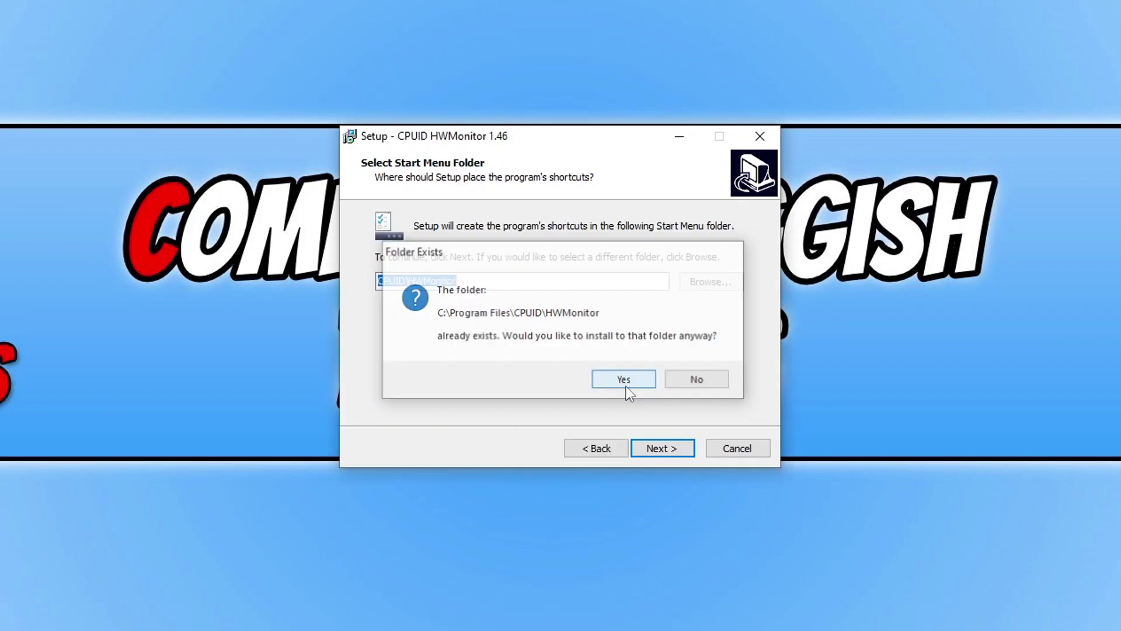
pyautogui.click(659, 451)
pyautogui.click(662, 452)
pyautogui.click(664, 453)
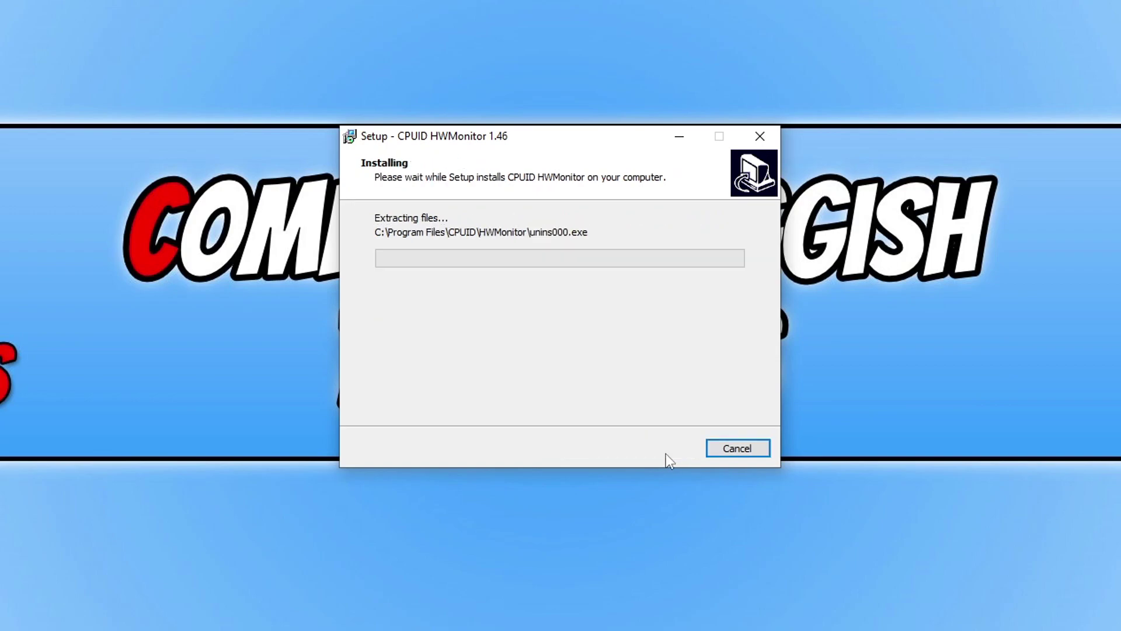
pyautogui.click(669, 350)
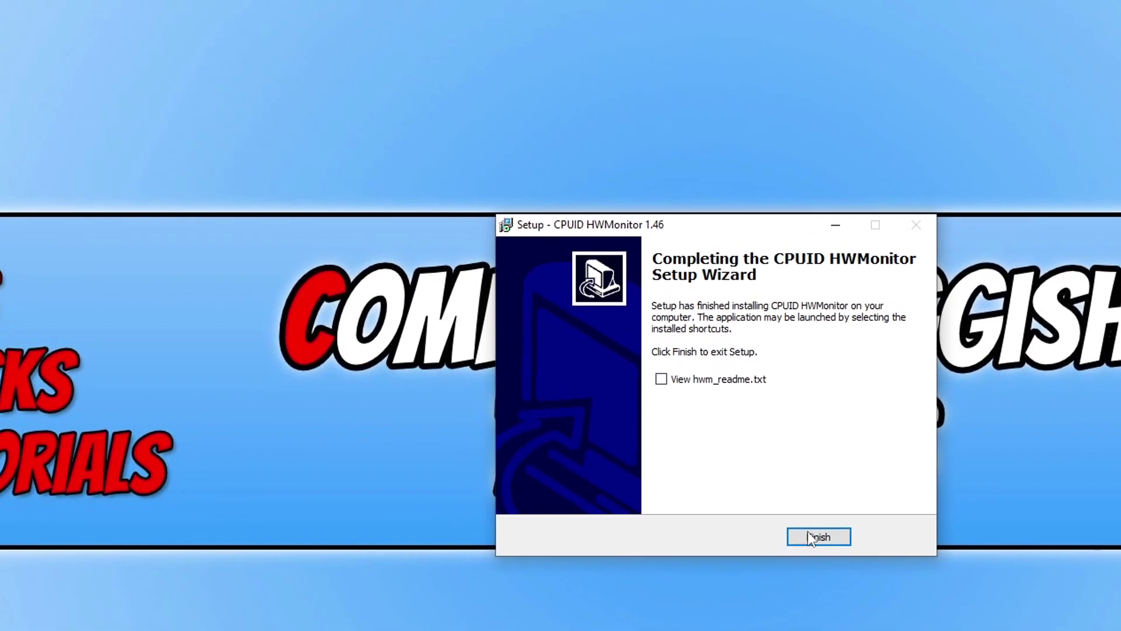
pyautogui.click(766, 506)
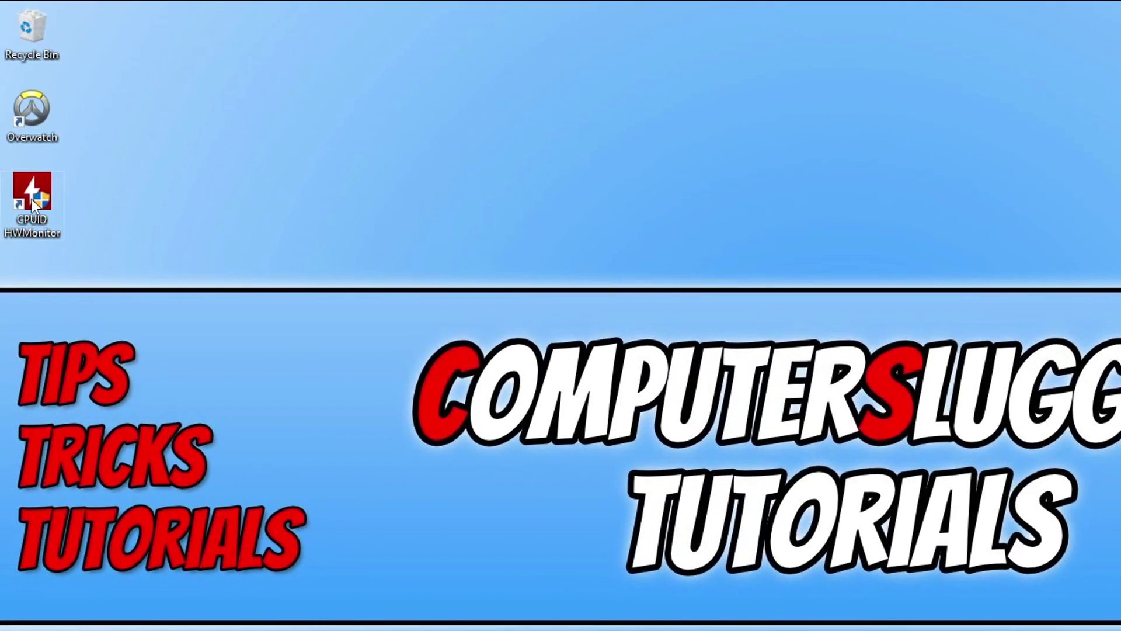
pyautogui.doubleClick(31, 199)
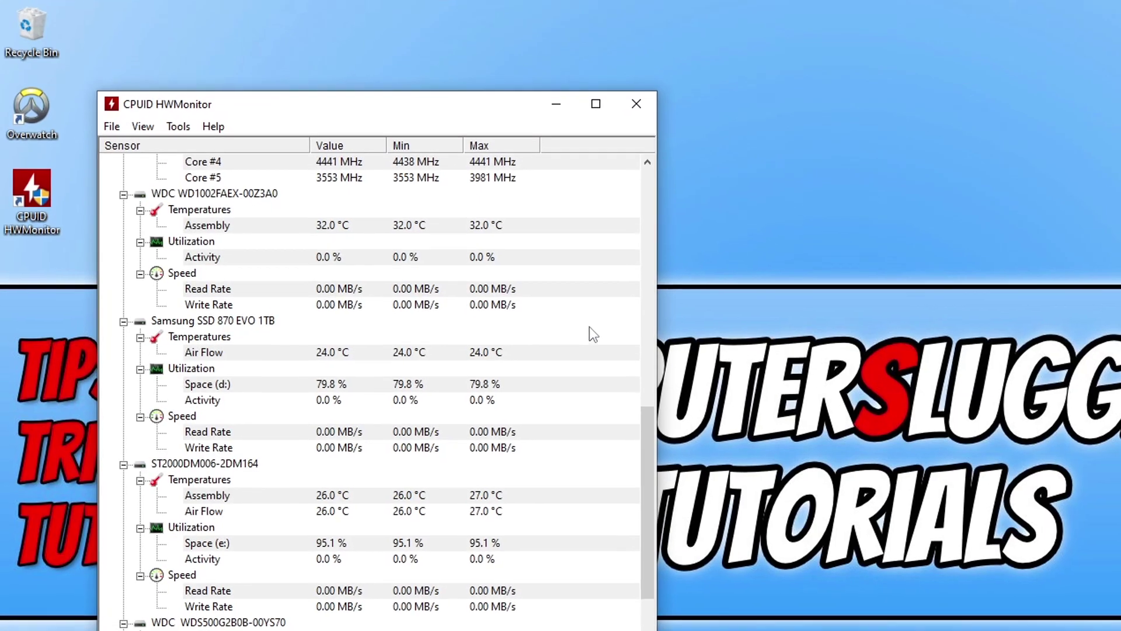
# Step: Scroll HWMonitor's sensor list from motherboard temperatures down to the GTX 1660 SUPER readings
pyautogui.scroll(13, 601, 319)
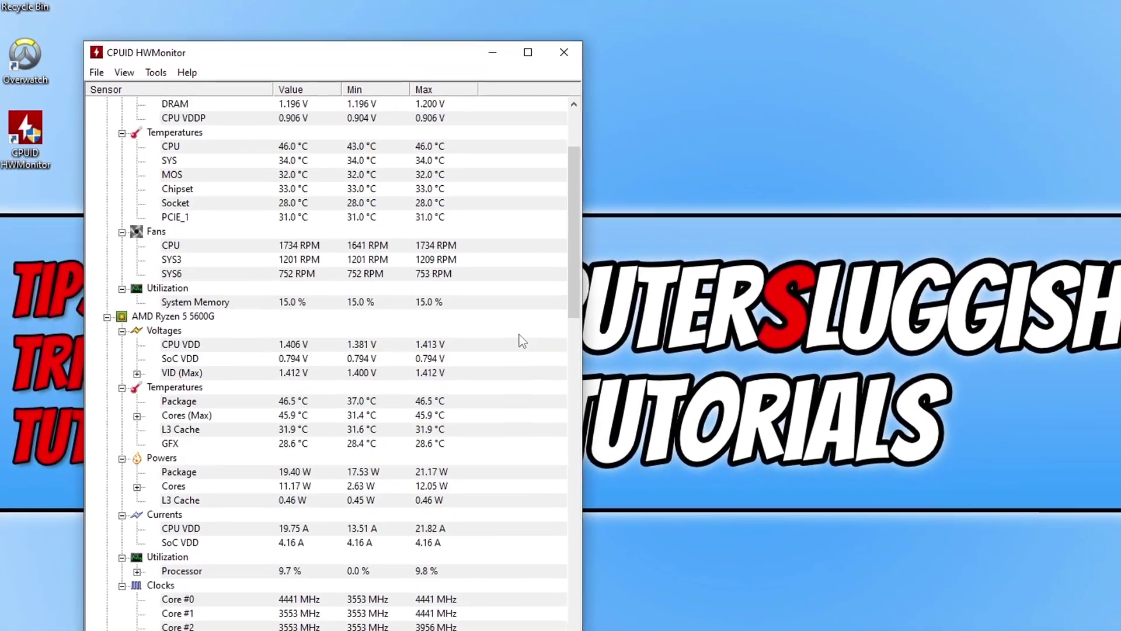
pyautogui.scroll(3, 520, 336)
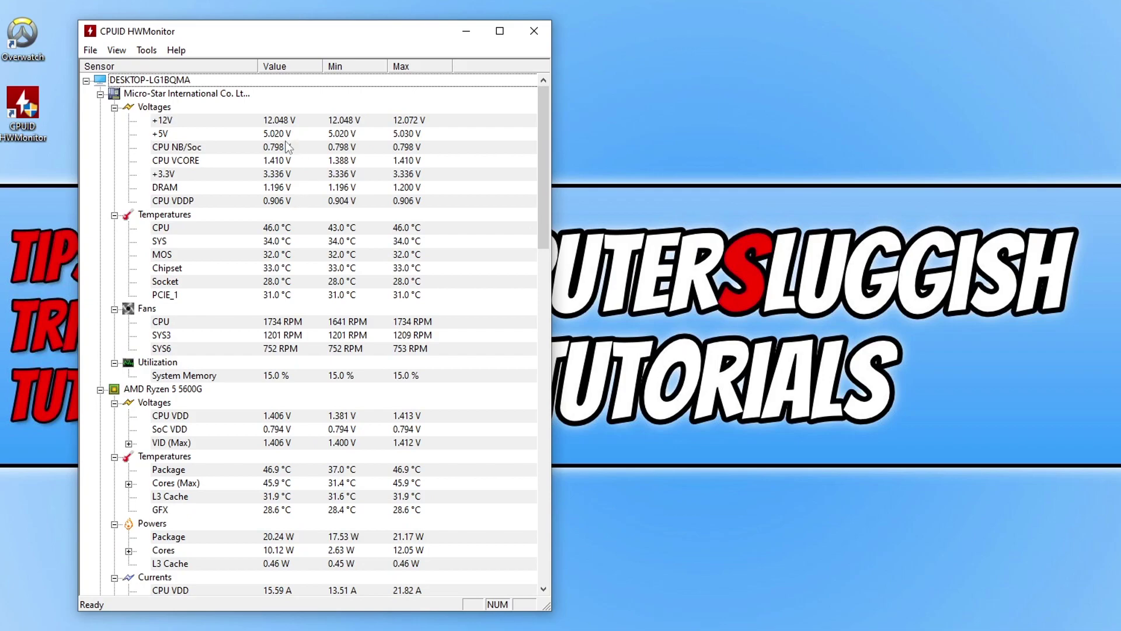
pyautogui.click(215, 217)
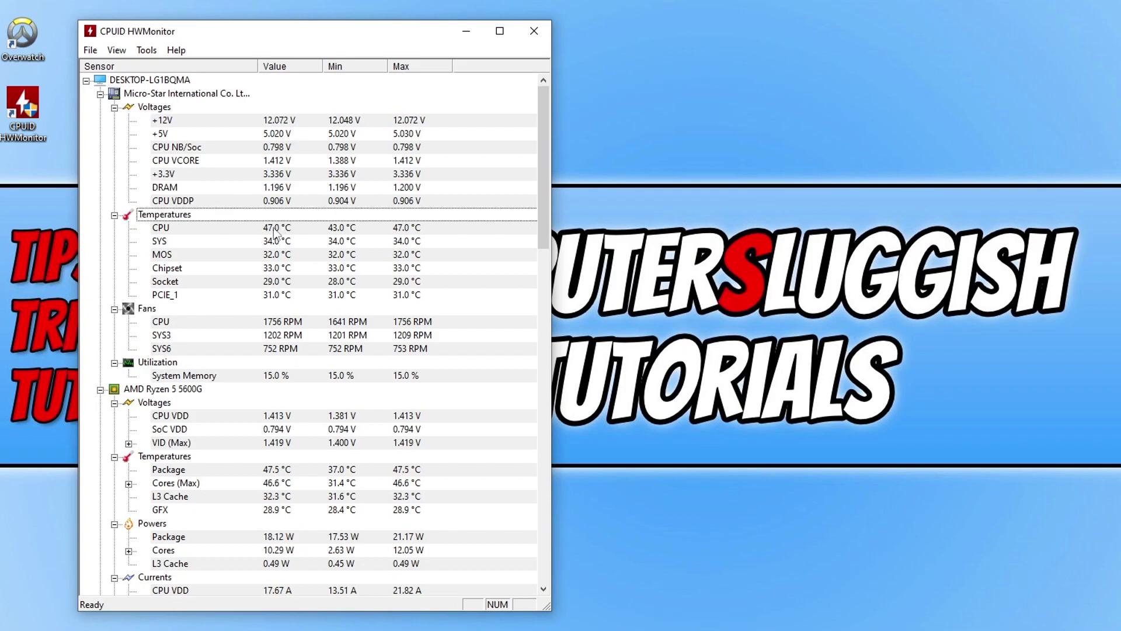
pyautogui.scroll(-4, 300, 229)
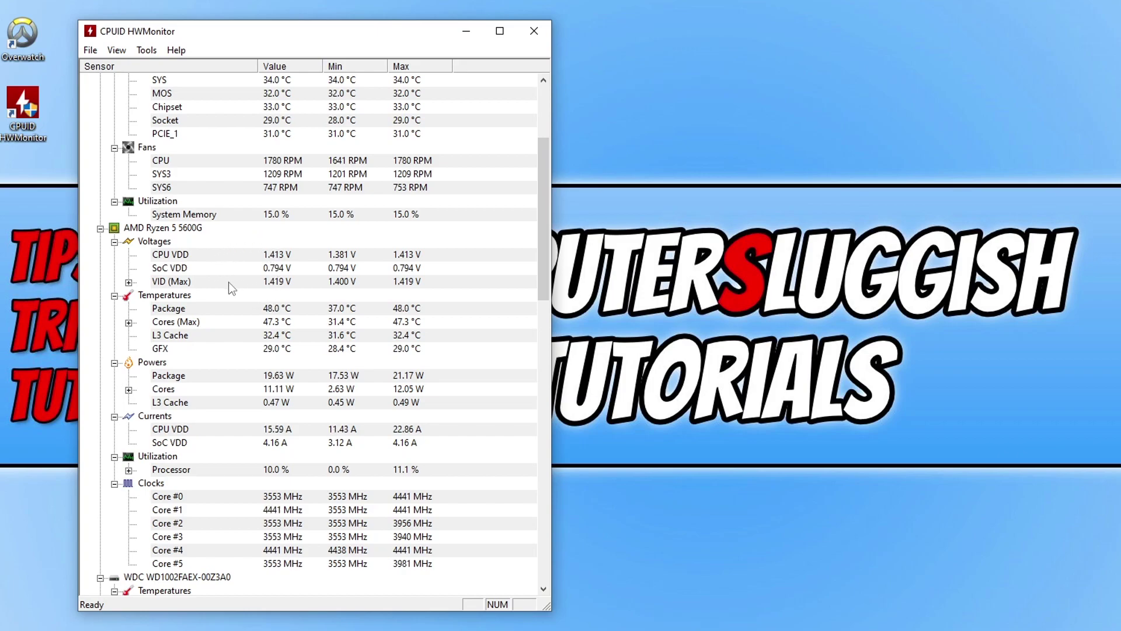
pyautogui.scroll(-1, 282, 330)
pyautogui.scroll(-8, 284, 341)
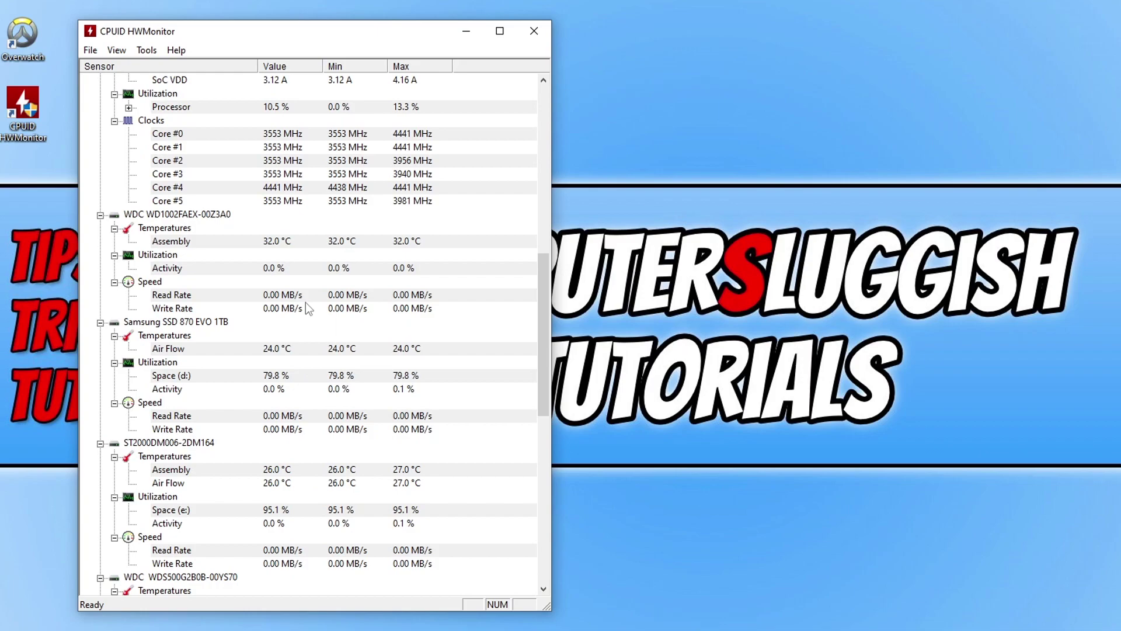
pyautogui.scroll(-1, 306, 302)
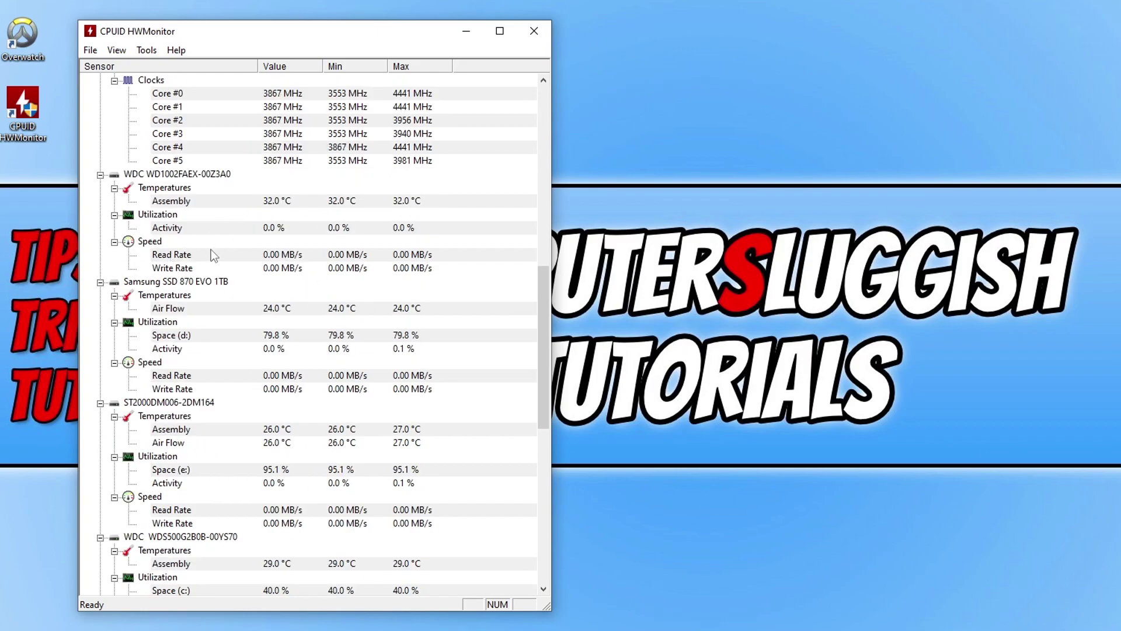
pyautogui.scroll(-10, 212, 250)
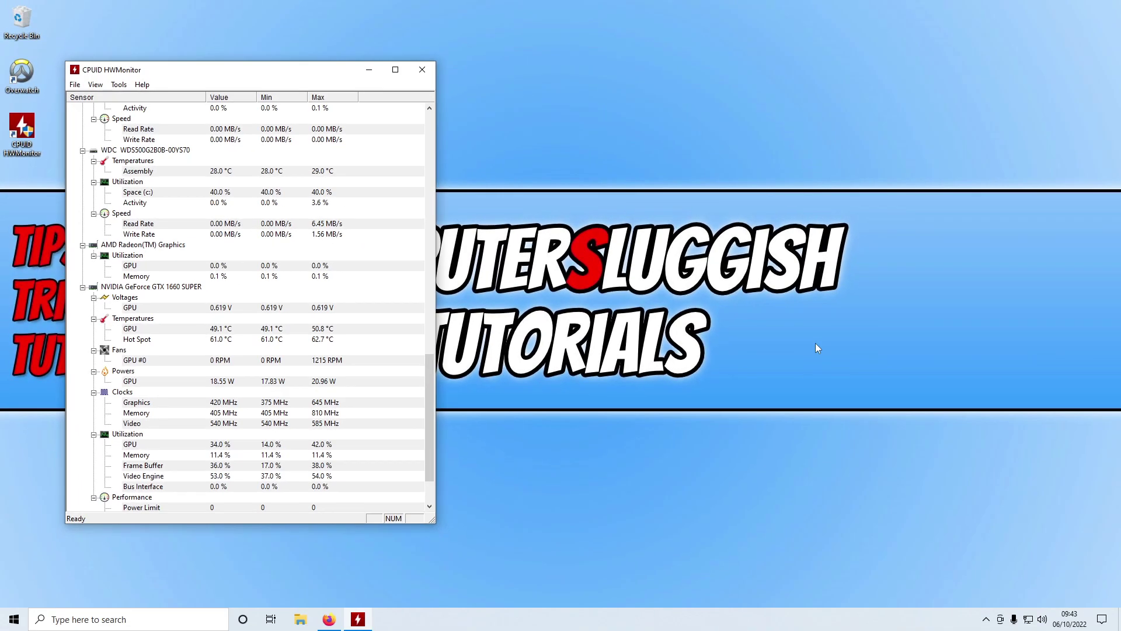
pyautogui.hotkey('alt', 'F4')
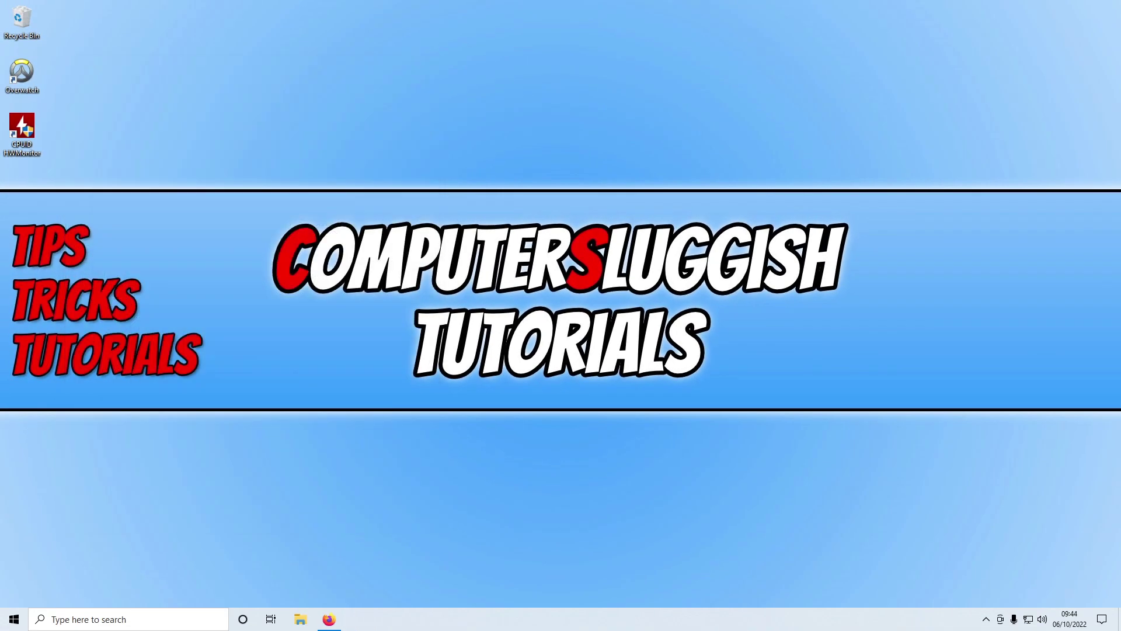
pyautogui.rightClick(409, 130)
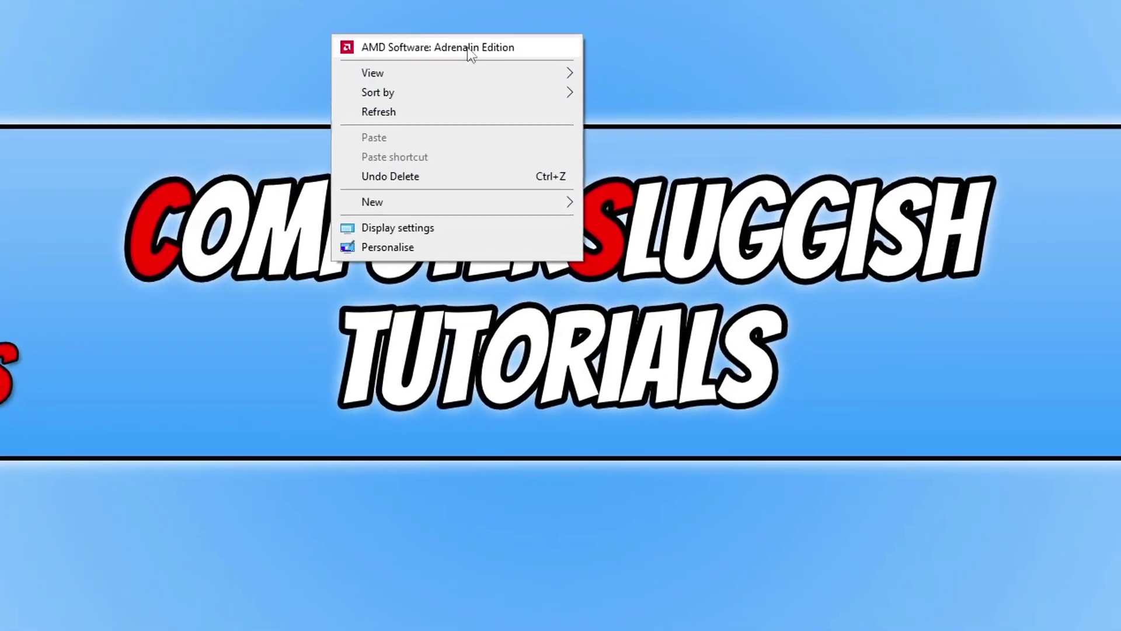
pyautogui.click(506, 232)
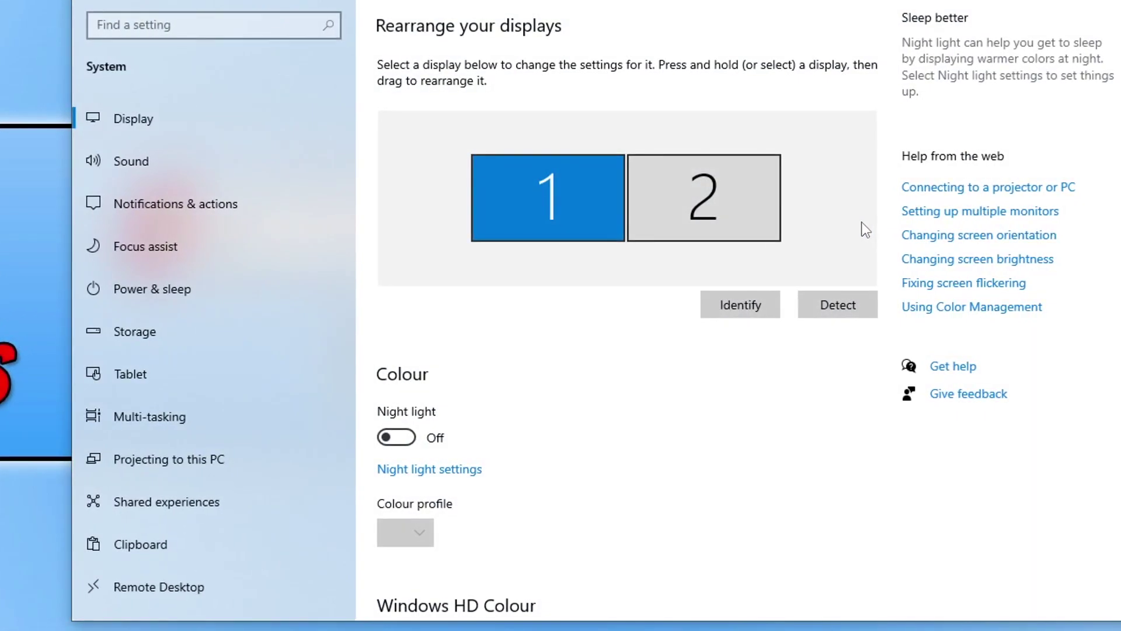
pyautogui.scroll(-7, 715, 397)
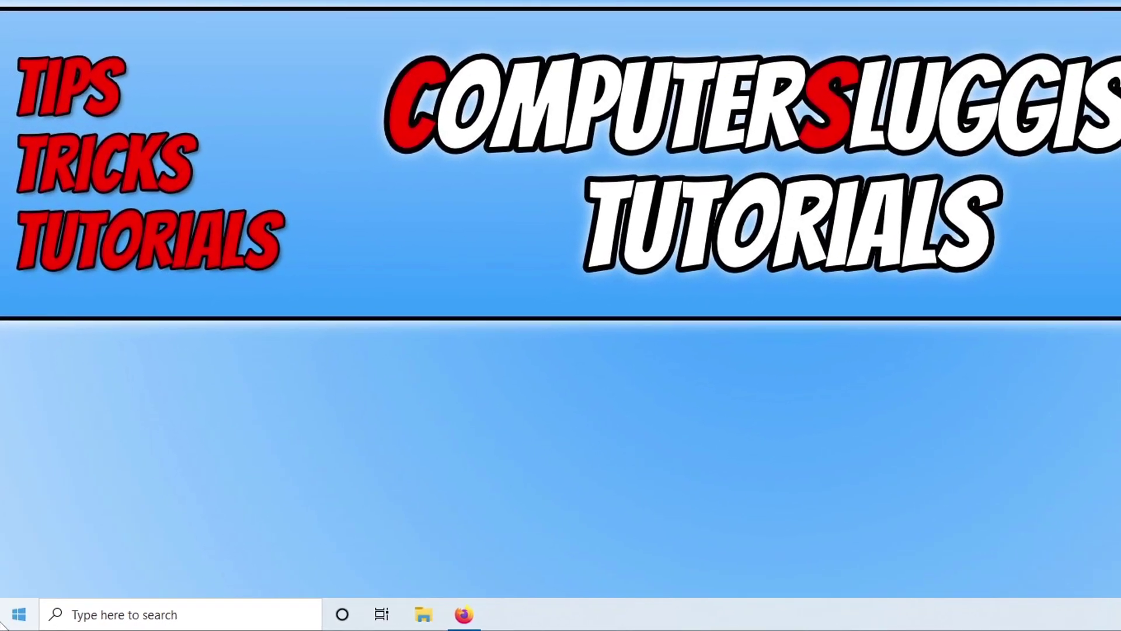
# Step: Open Device Manager and expand Display adapters to see AMD Radeon and GTX 1660 SUPER
pyautogui.rightClick(4, 625)
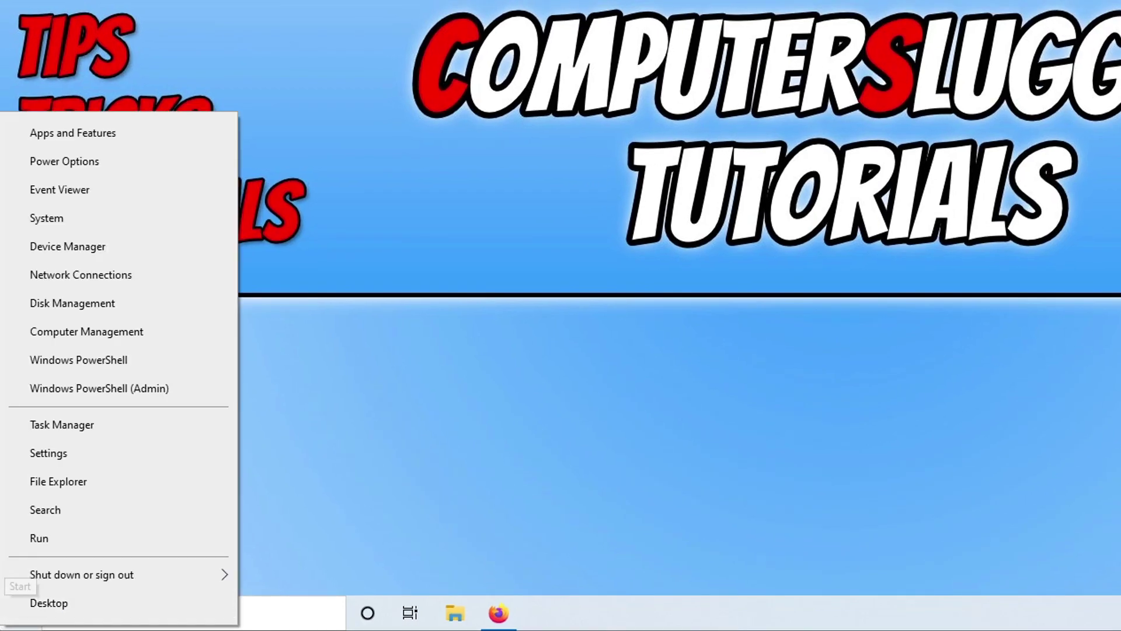
pyautogui.click(140, 246)
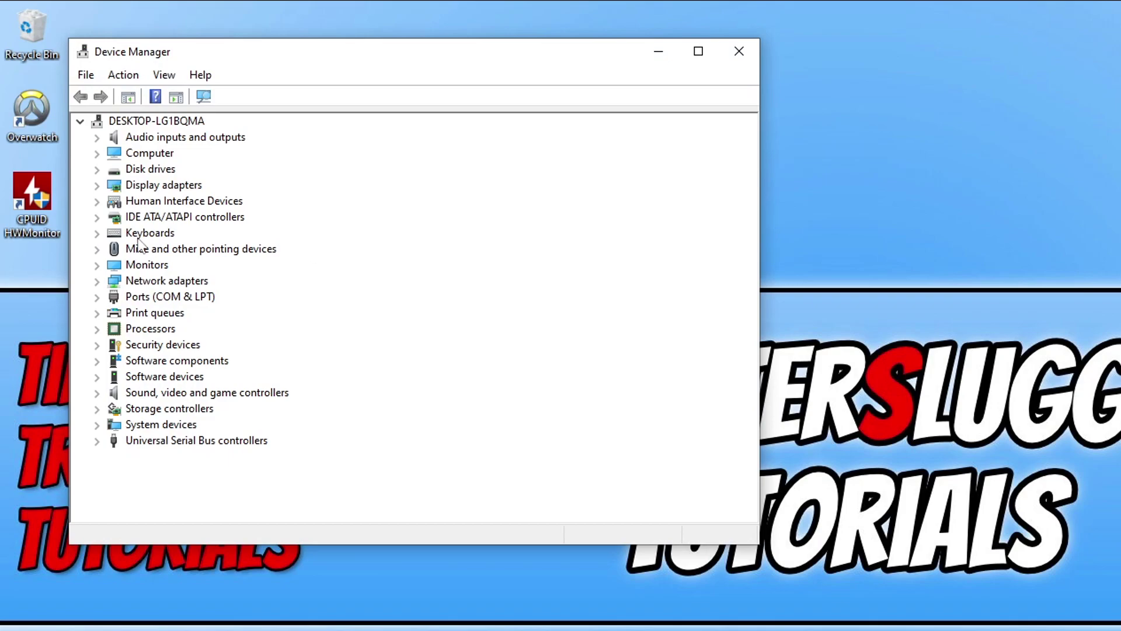
pyautogui.click(97, 167)
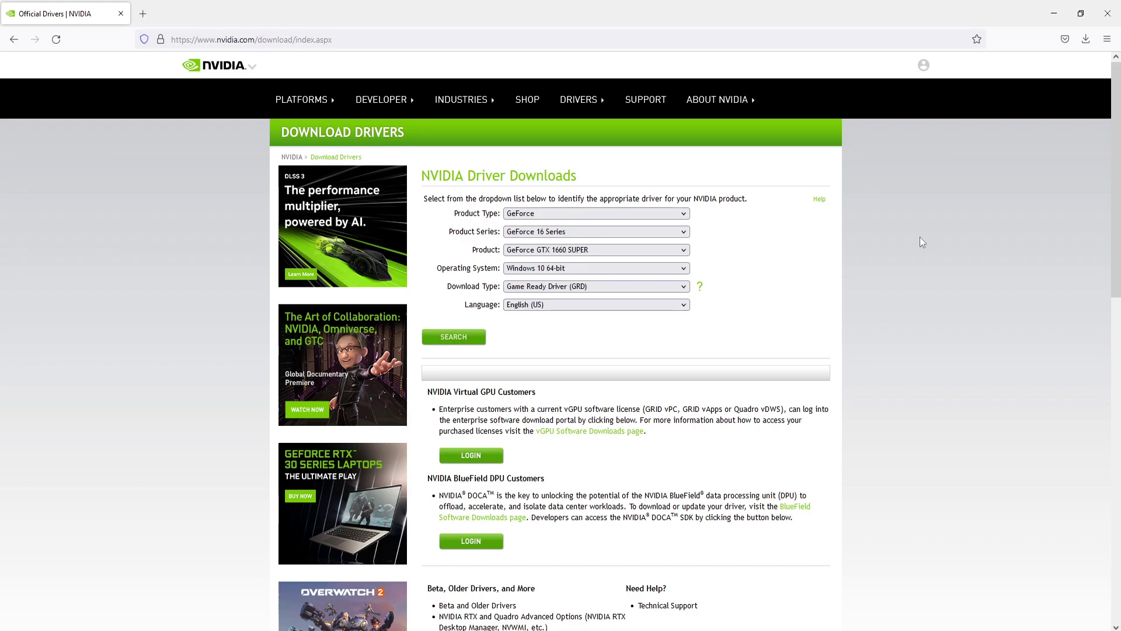
# Step: Search NVIDIA drivers for GeForce 16 Series GTX 1660 SUPER with language English (UK)
pyautogui.click(607, 211)
pyautogui.click(549, 243)
pyautogui.click(634, 232)
pyautogui.click(716, 233)
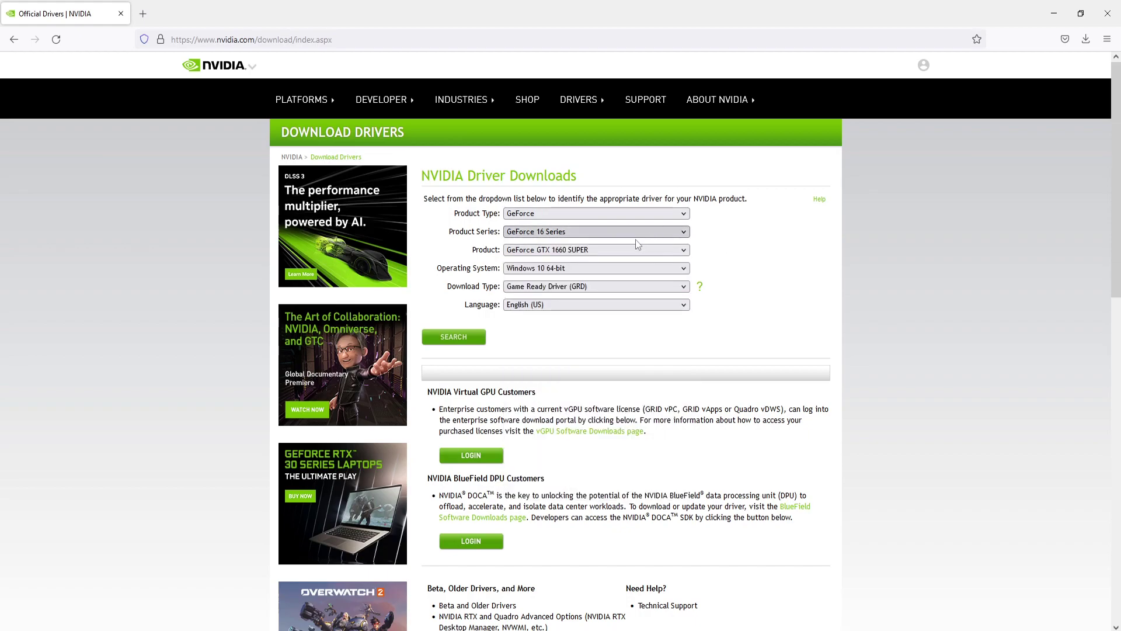
pyautogui.click(588, 252)
pyautogui.click(584, 266)
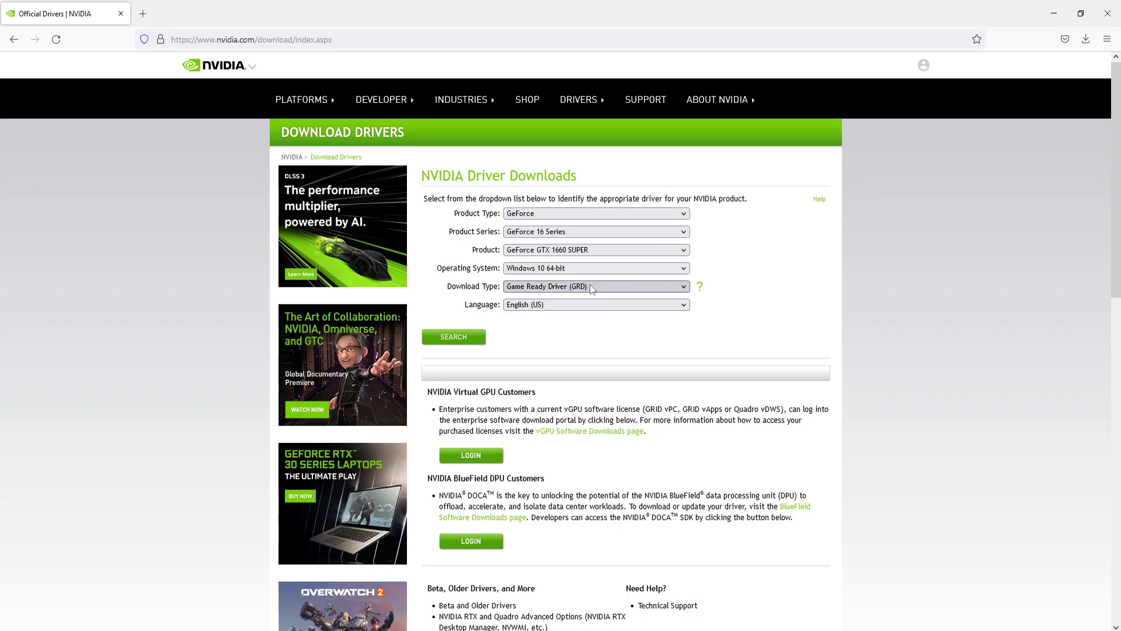
pyautogui.click(593, 305)
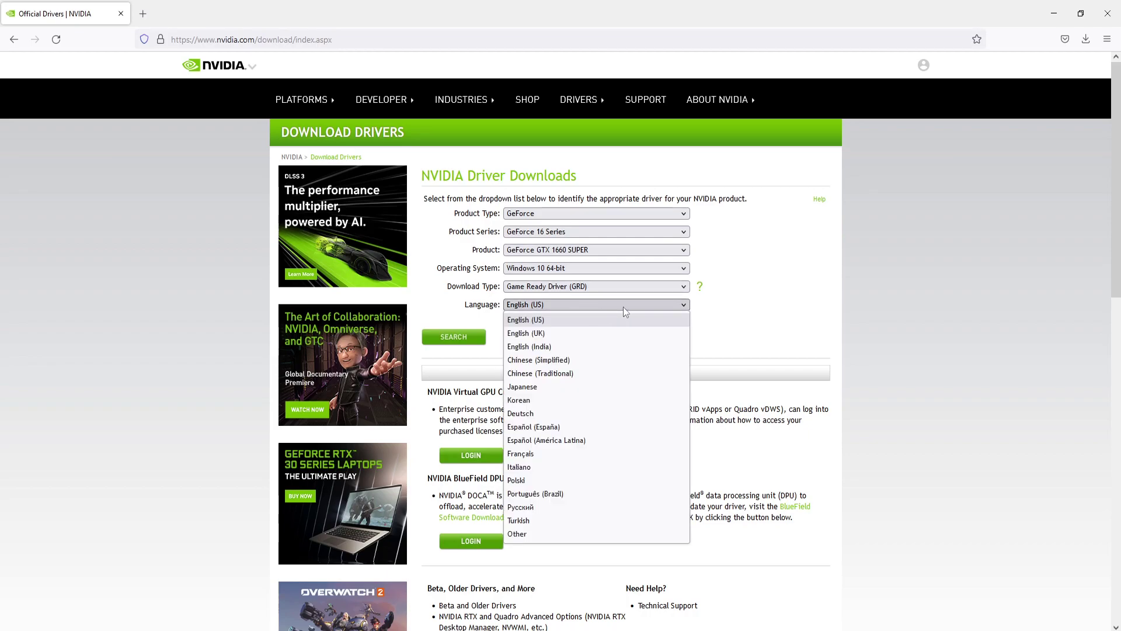
pyautogui.click(568, 333)
pyautogui.click(459, 339)
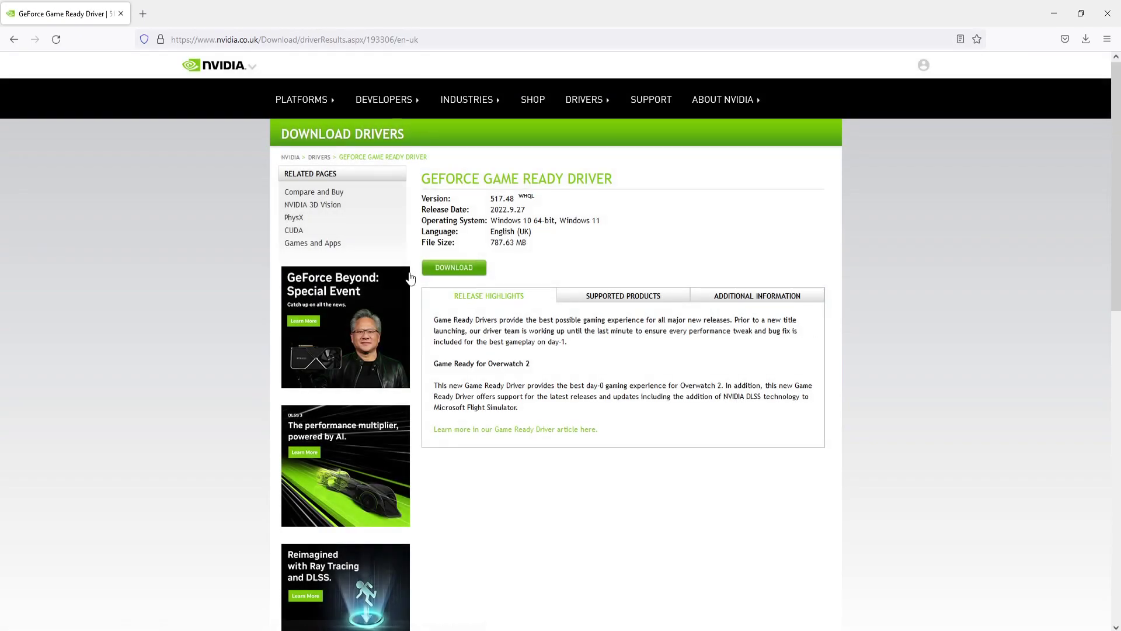
# Step: Download GeForce Game Ready Driver 517.48 from the results and confirmation pages
pyautogui.click(479, 270)
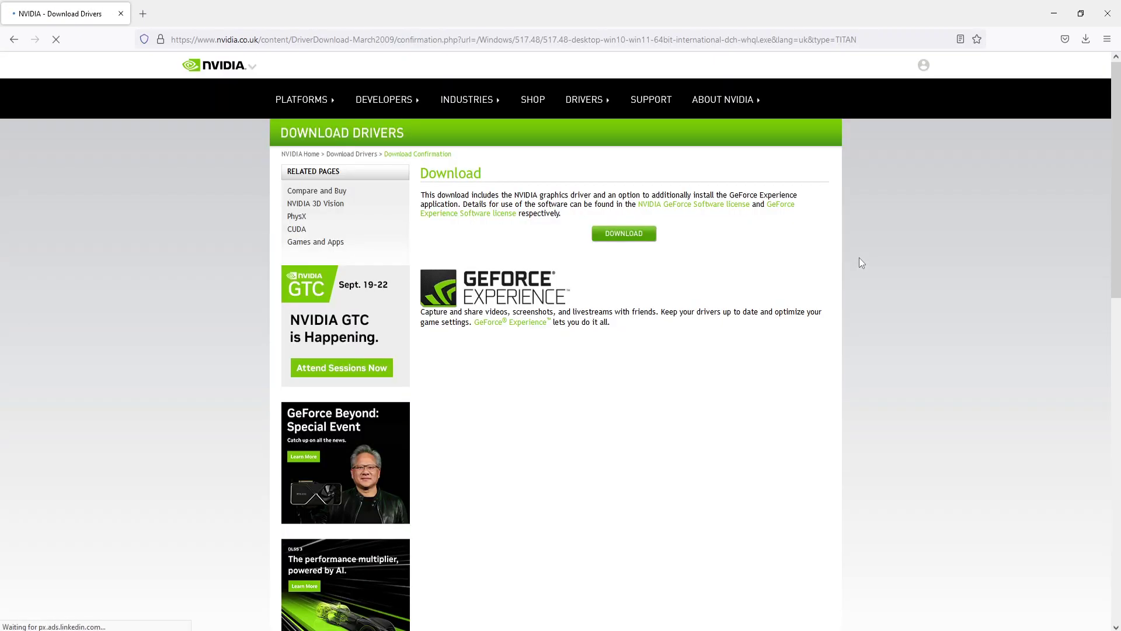
pyautogui.click(645, 235)
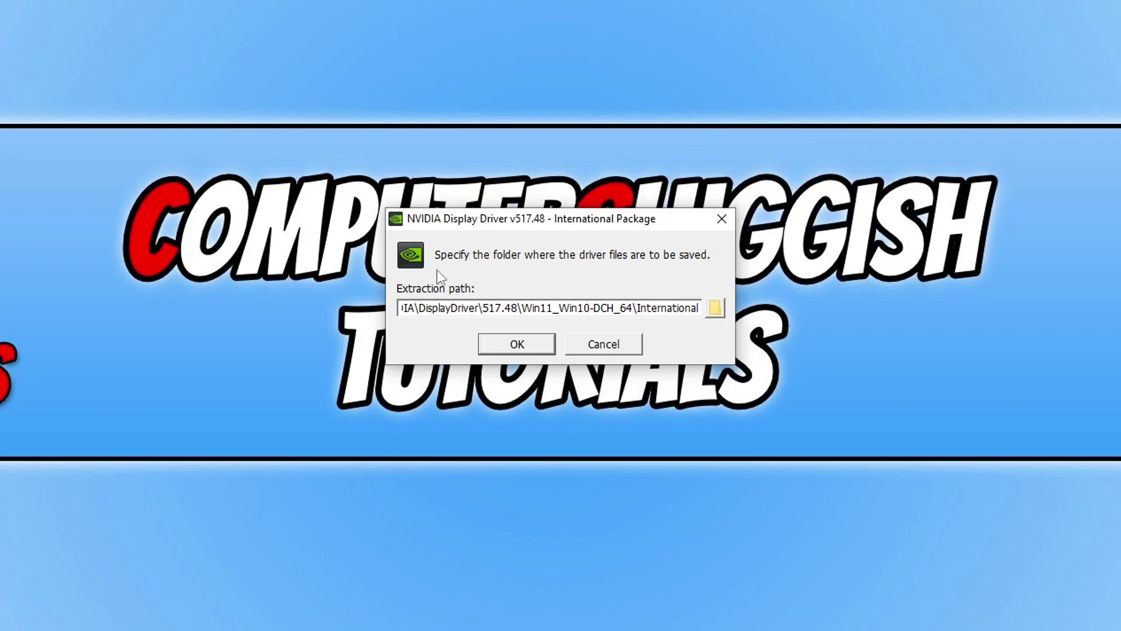
# Step: Extract driver 517.48 to the default folder and run a custom clean installation
pyautogui.click(535, 346)
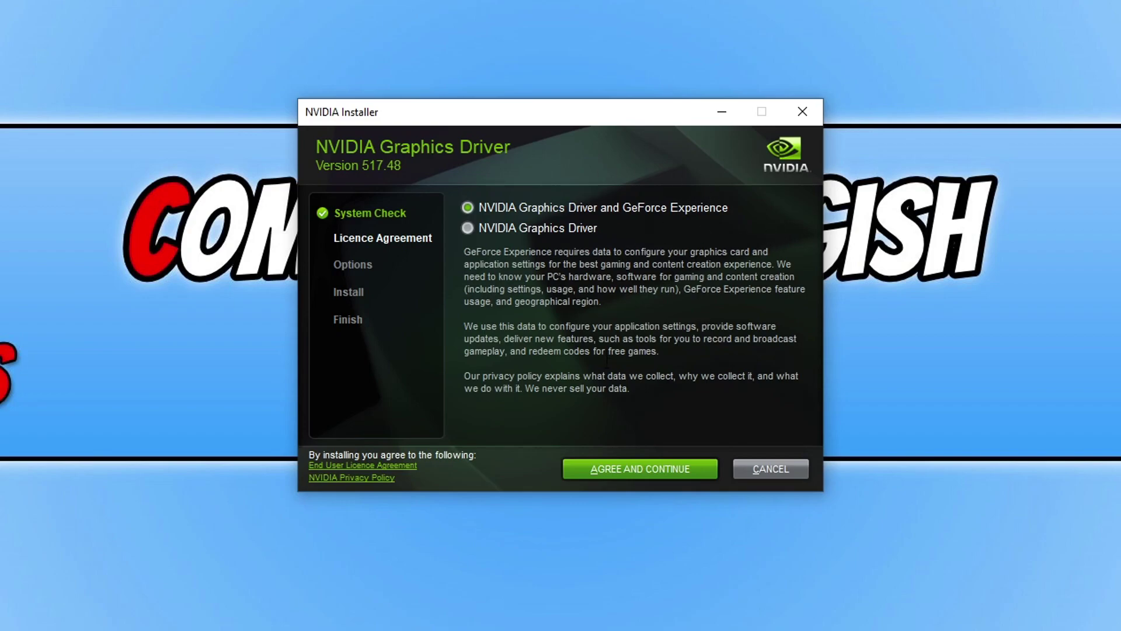
pyautogui.click(658, 470)
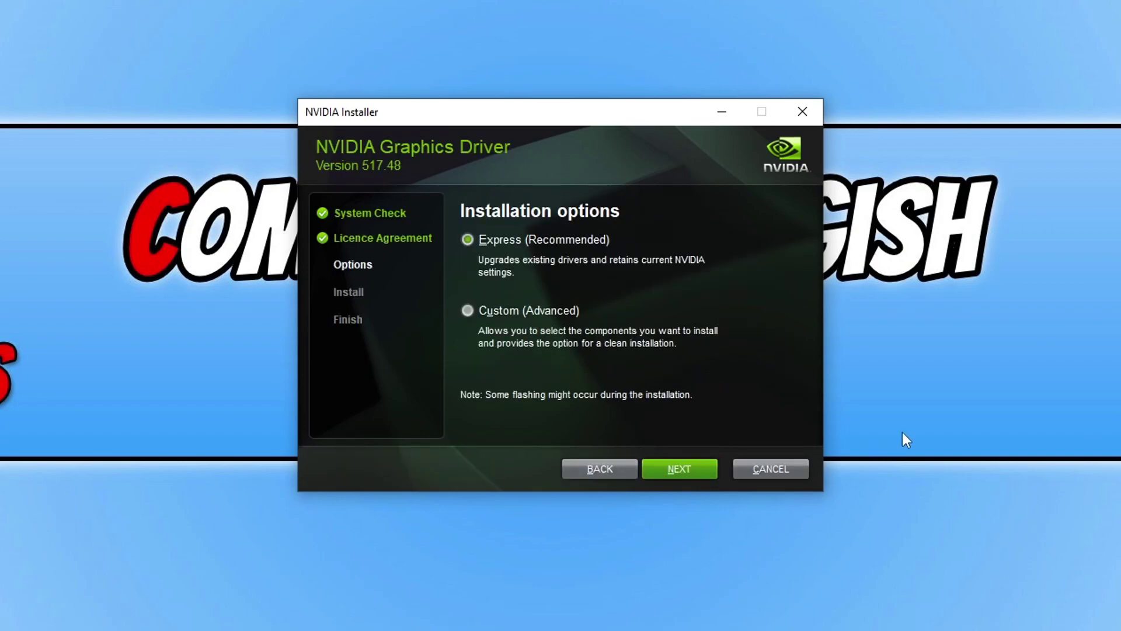
pyautogui.click(557, 315)
pyautogui.click(682, 475)
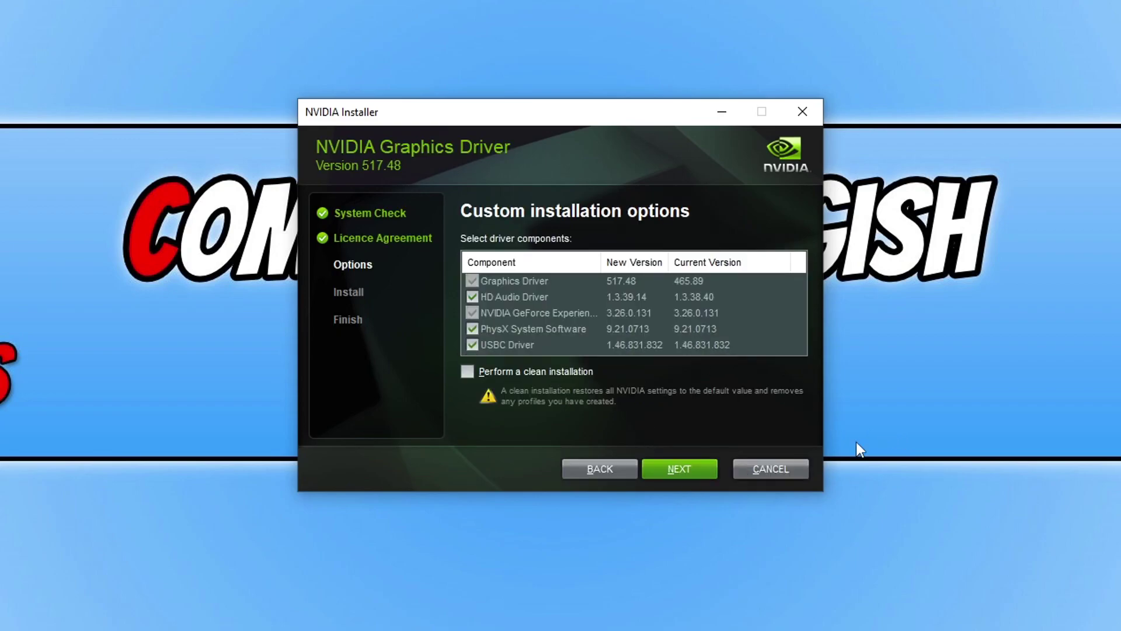
pyautogui.click(470, 370)
pyautogui.click(703, 474)
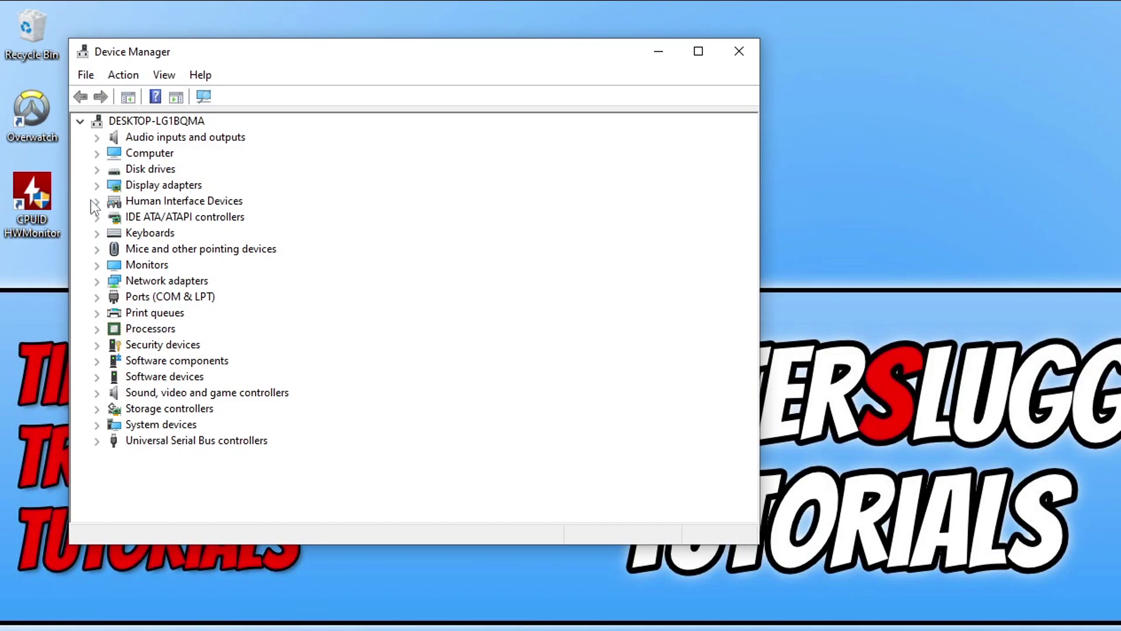
# Step: Expand Display adapters, then launch System Information via a 'system information' Start search
pyautogui.click(97, 185)
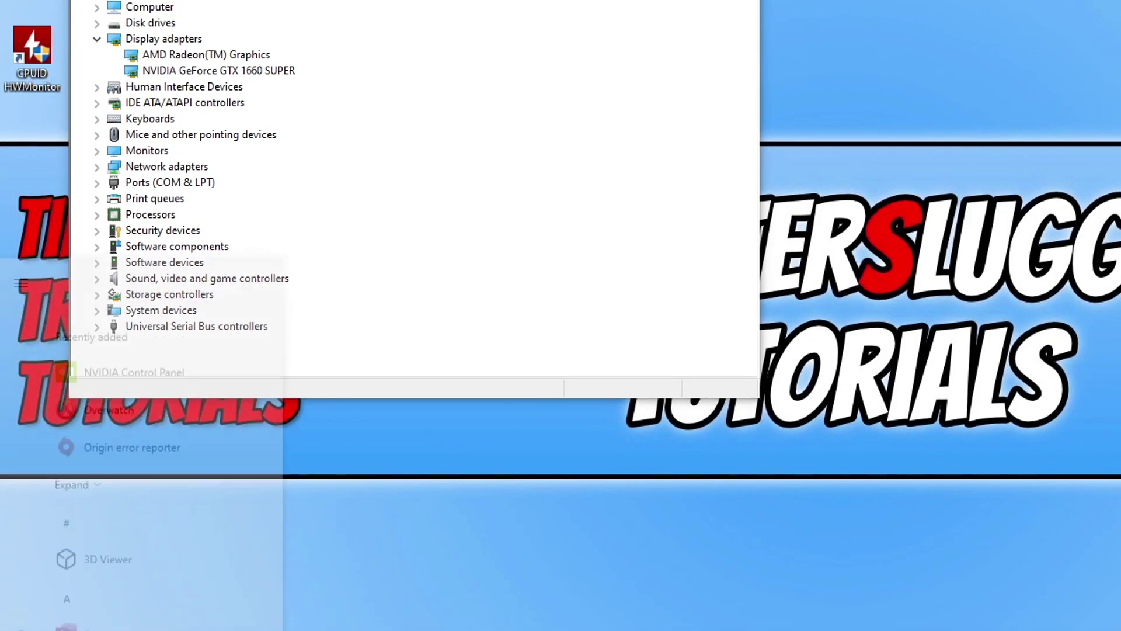
pyautogui.press('super')
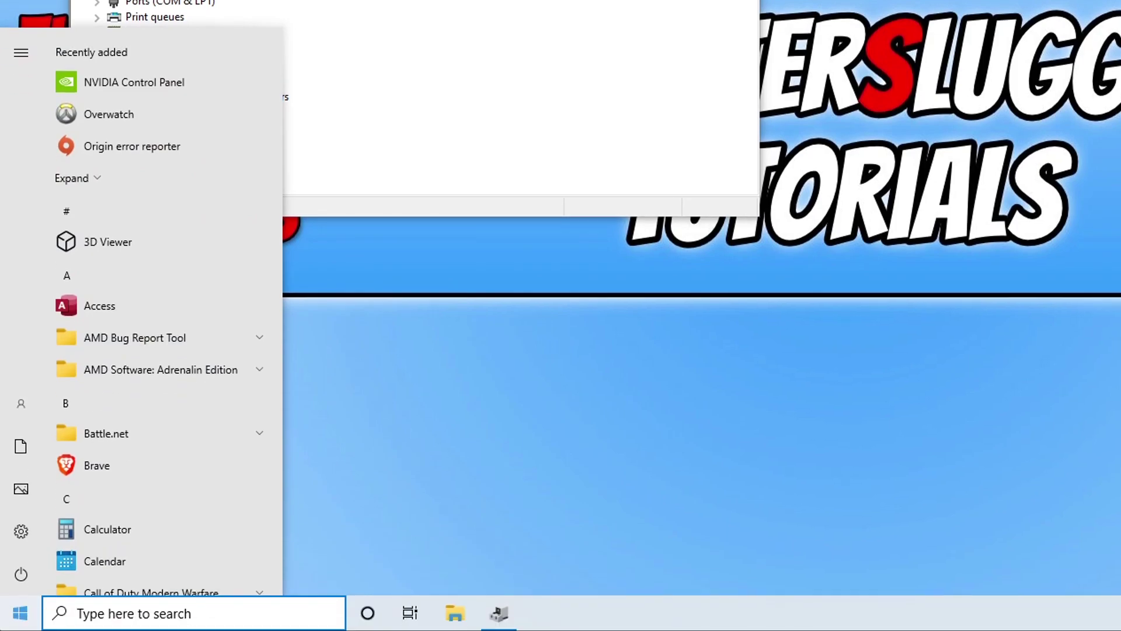
pyautogui.write('system information')
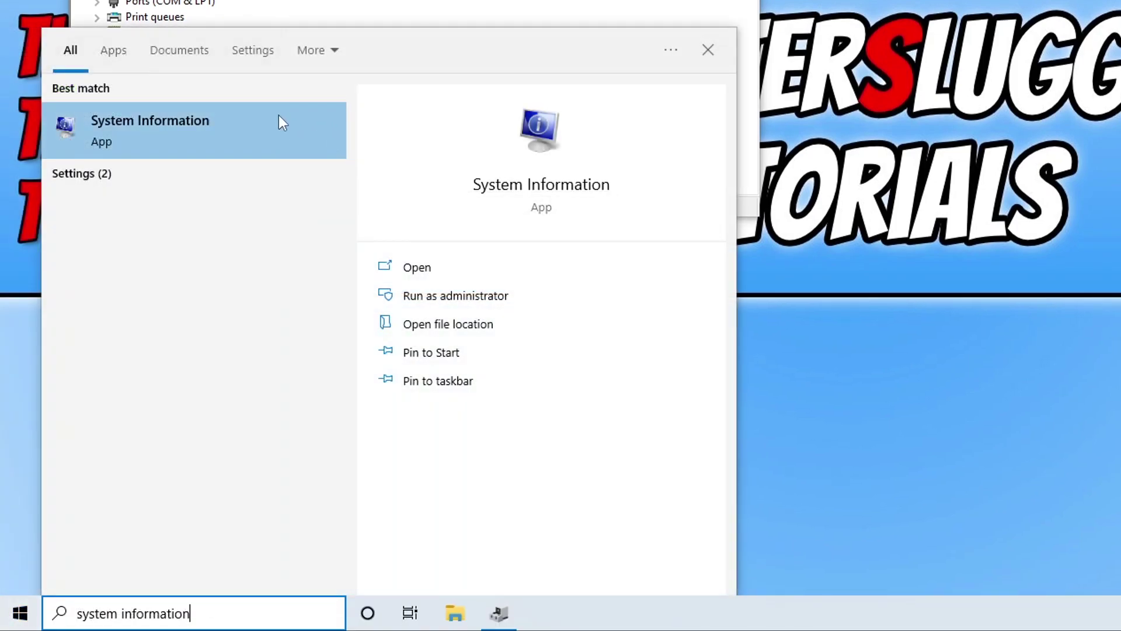
pyautogui.click(280, 121)
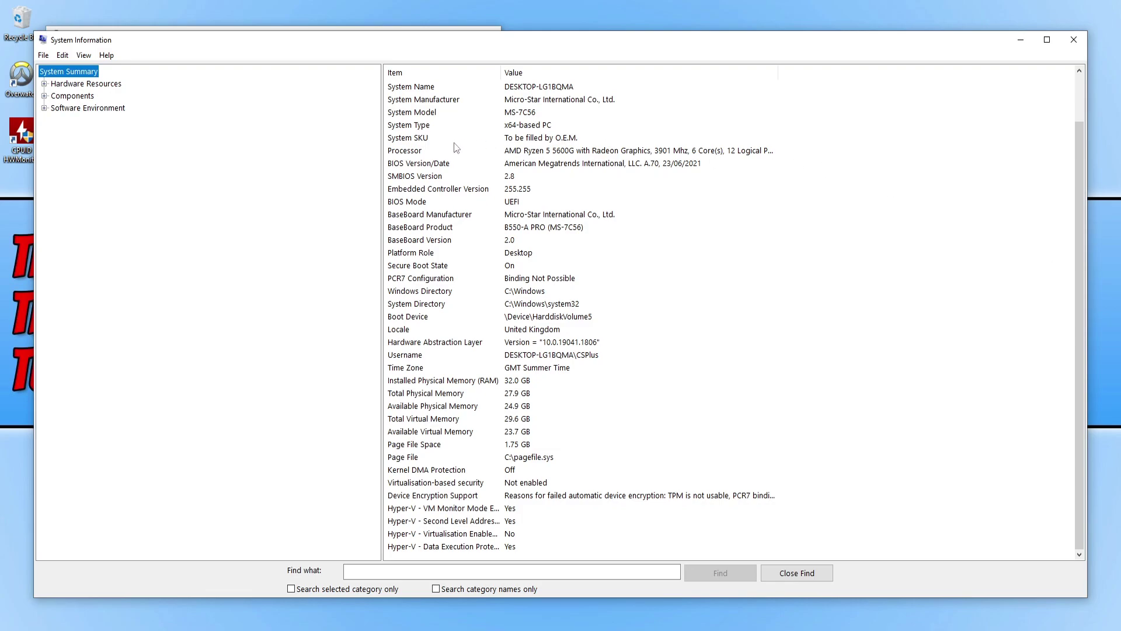
# Step: Read the AMD Ryzen 5 5600G processor entry, then scroll AMD's Drivers and Support page
pyautogui.click(439, 153)
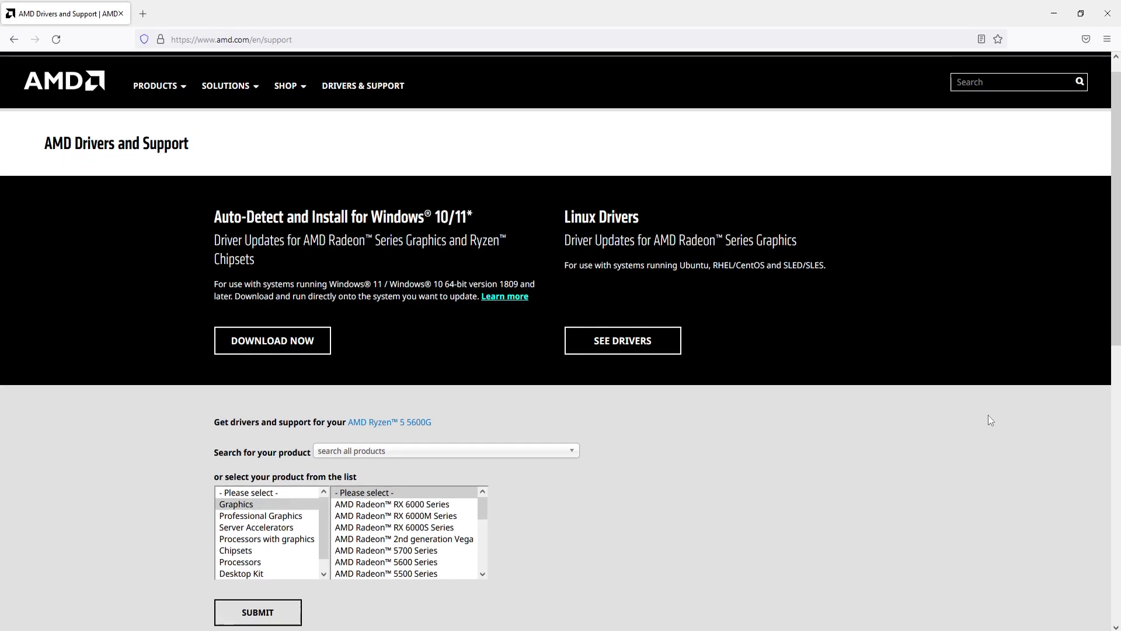
pyautogui.scroll(-3, 988, 415)
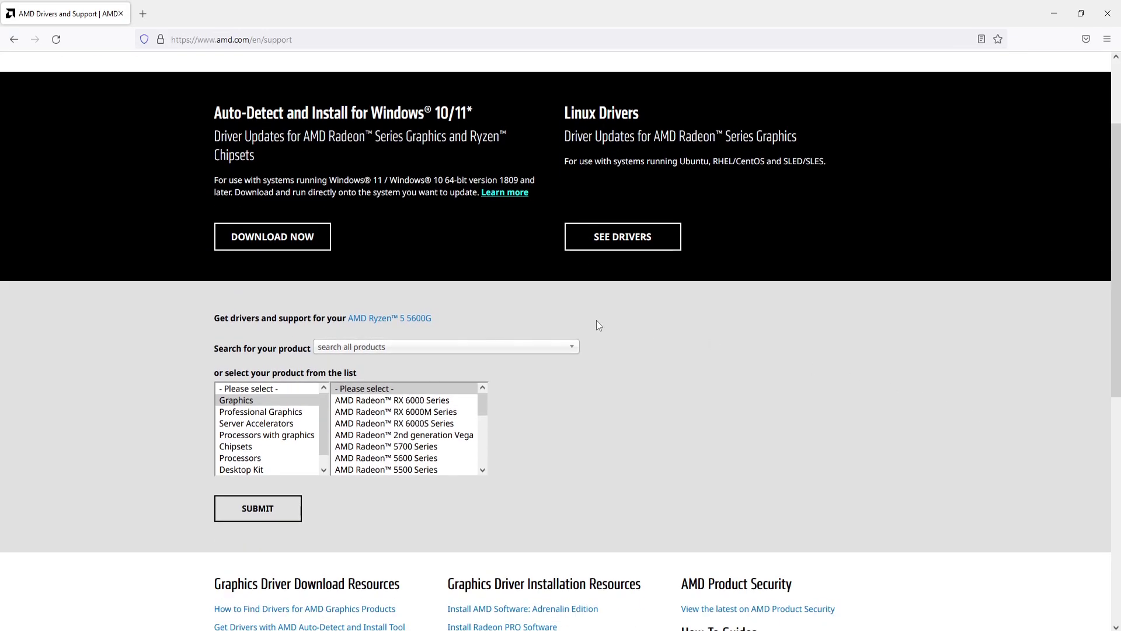
# Step: Pick Graphics > RX 6000M Series > RX 6700M in AMD's product lists
pyautogui.click(218, 402)
pyautogui.click(443, 413)
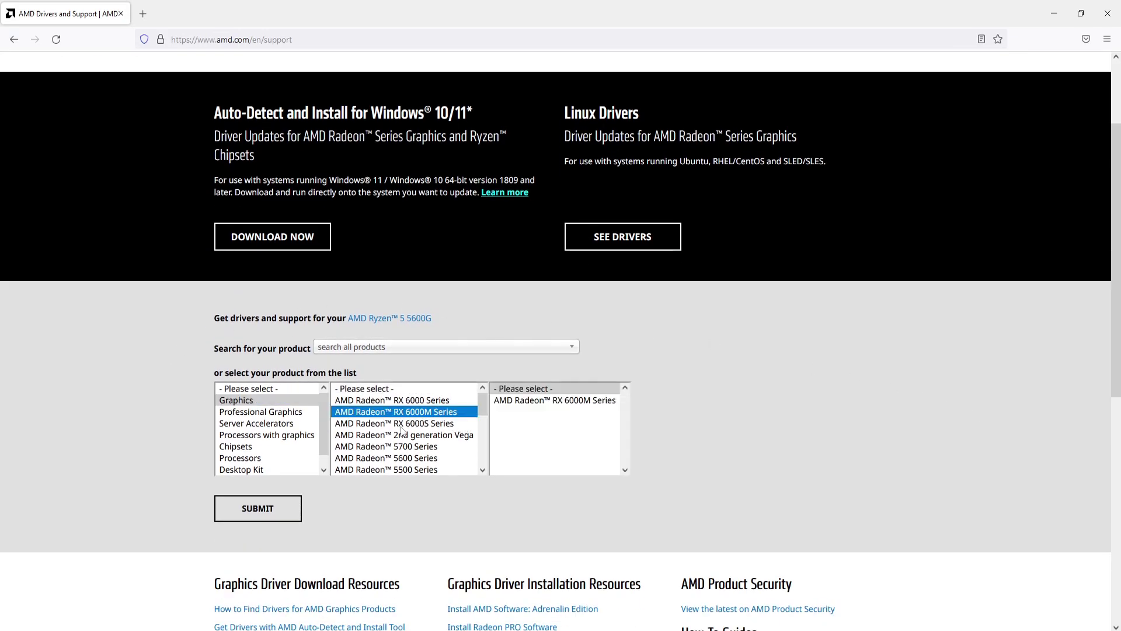
pyautogui.click(541, 404)
pyautogui.click(676, 413)
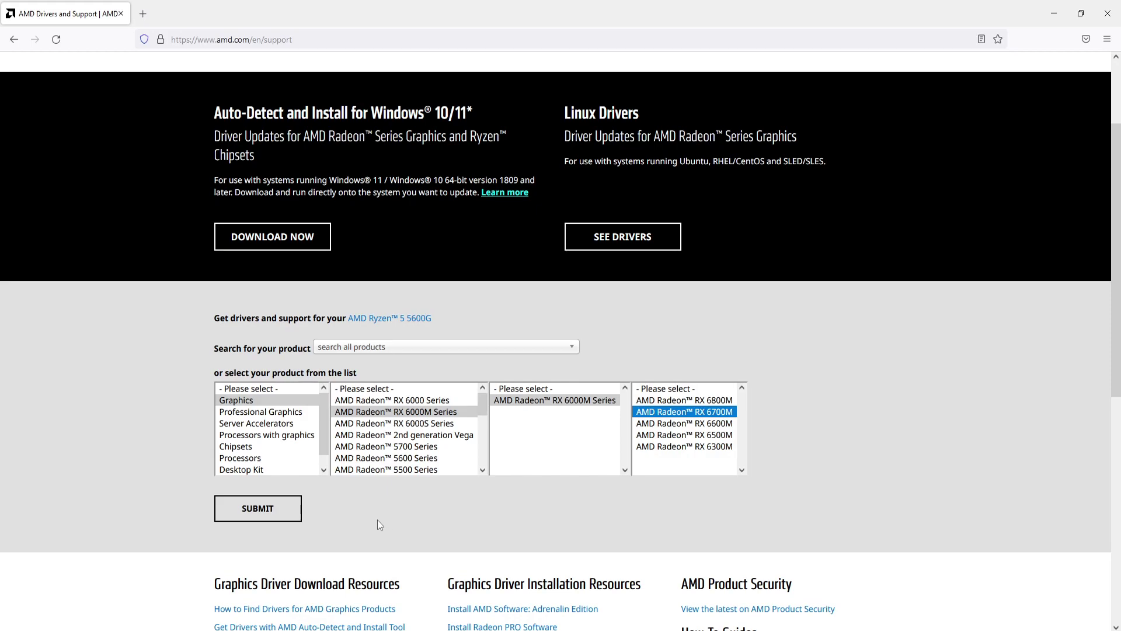
# Step: Choose Processors with graphics > Ryzen 5 5000 G-Series > Ryzen 5 5600G and submit
pyautogui.click(286, 435)
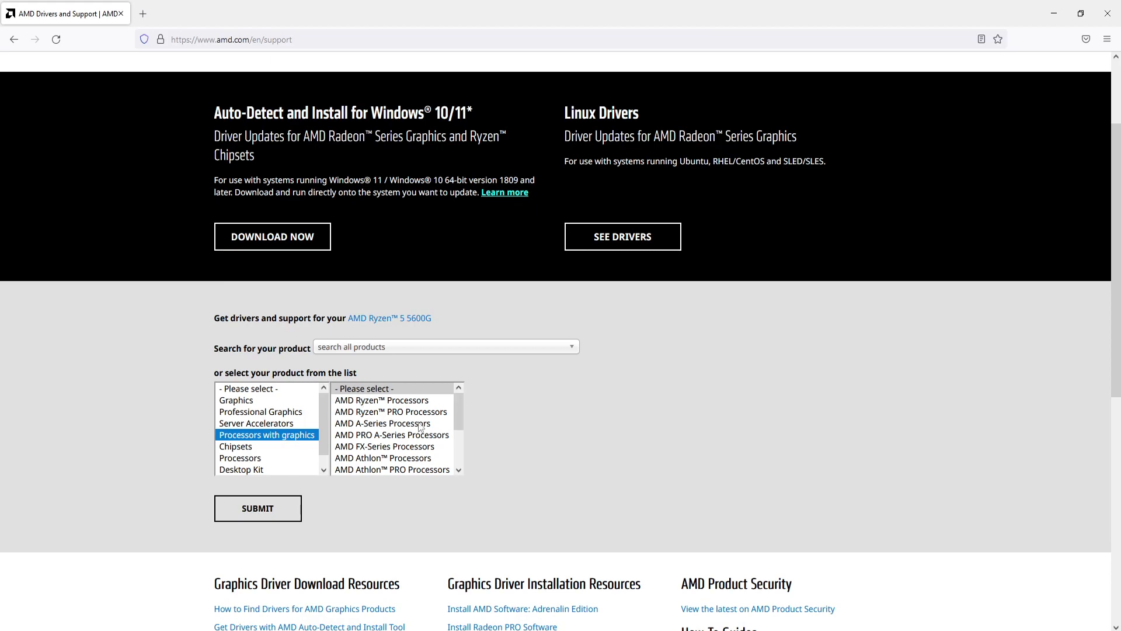
pyautogui.click(391, 402)
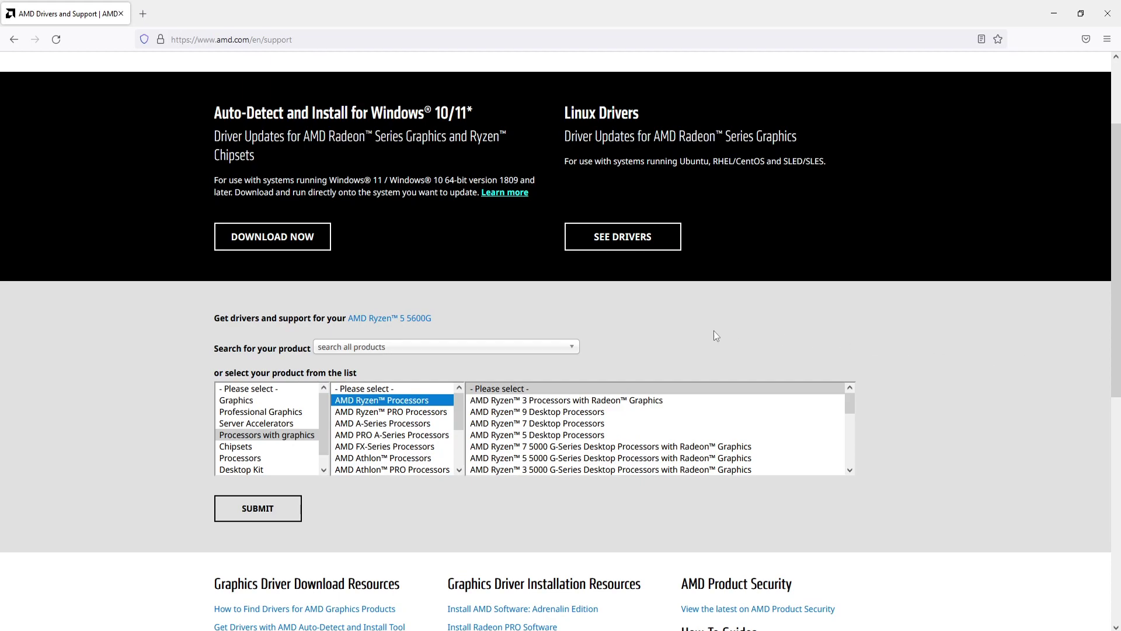
pyautogui.click(520, 459)
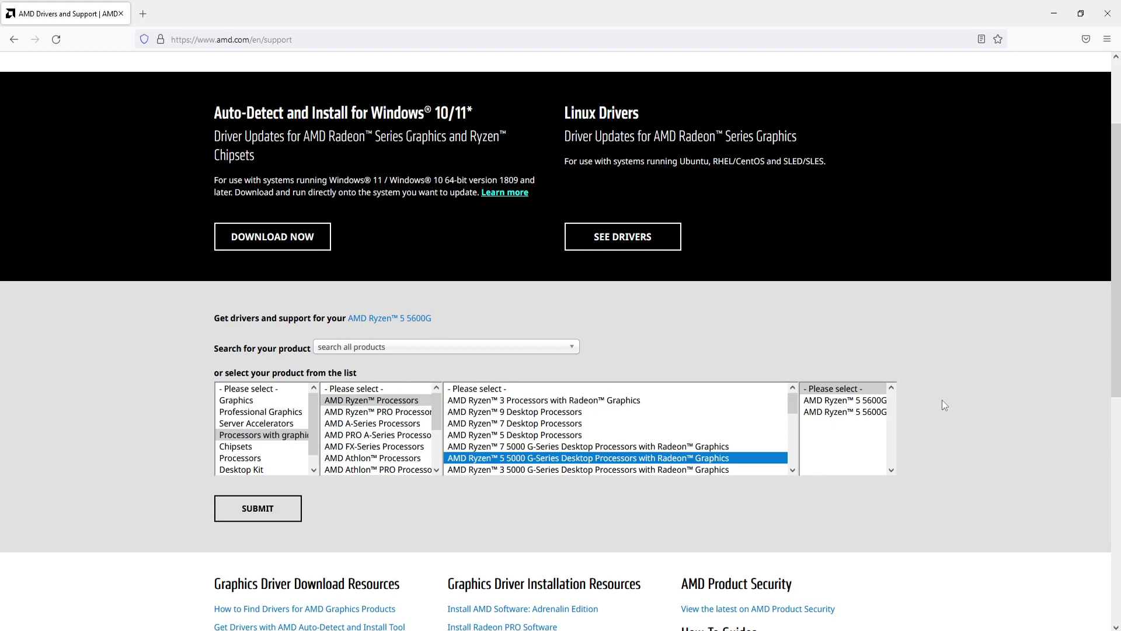
pyautogui.click(862, 402)
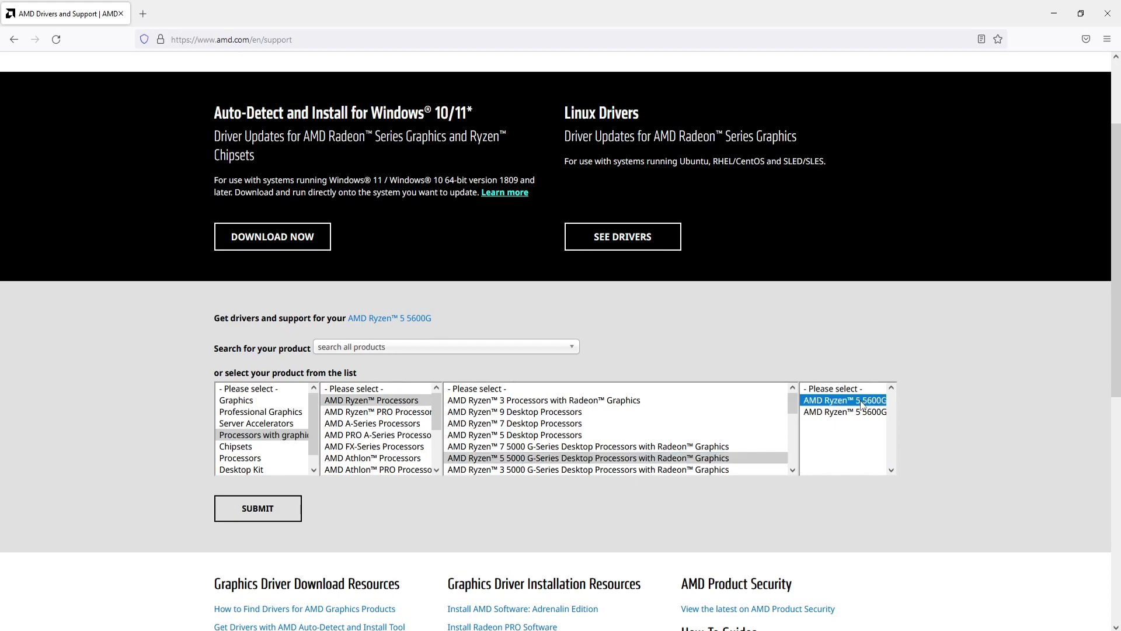
pyautogui.click(256, 507)
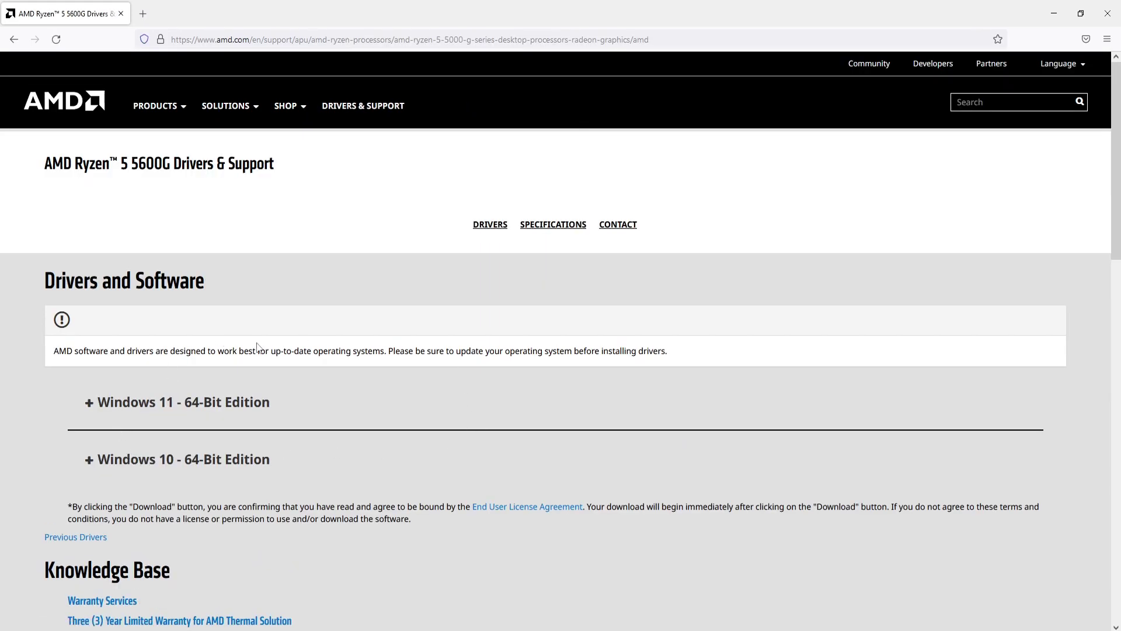
# Step: Download the 539 MB Adrenalin 22.10.1 driver for Windows 10 64-bit and launch its setup
pyautogui.click(169, 459)
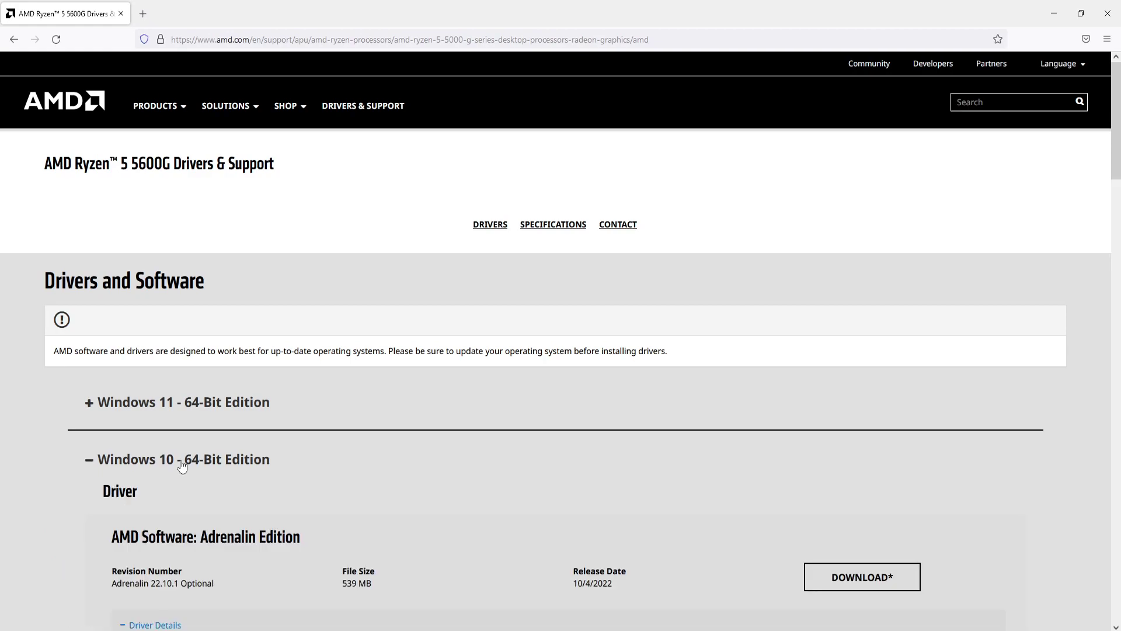
pyautogui.scroll(-1, 724, 427)
pyautogui.scroll(-1, 726, 428)
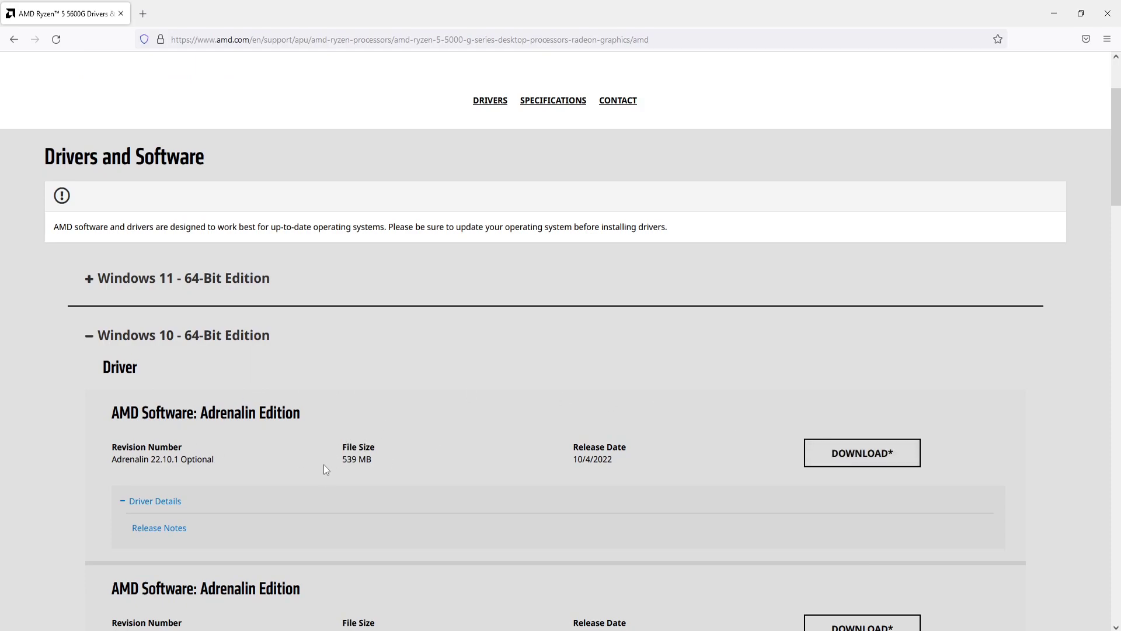
pyautogui.click(809, 459)
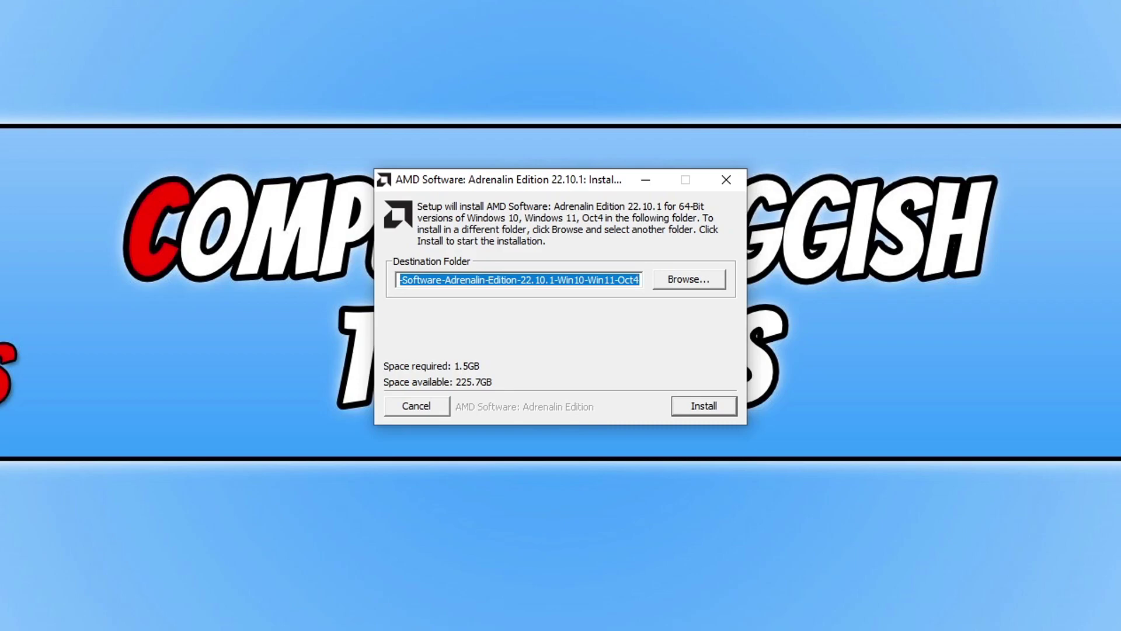
# Step: Extract the installer to the default folder, then install Adrenalin 22.10.1 with Factory Reset ticked
pyautogui.click(692, 410)
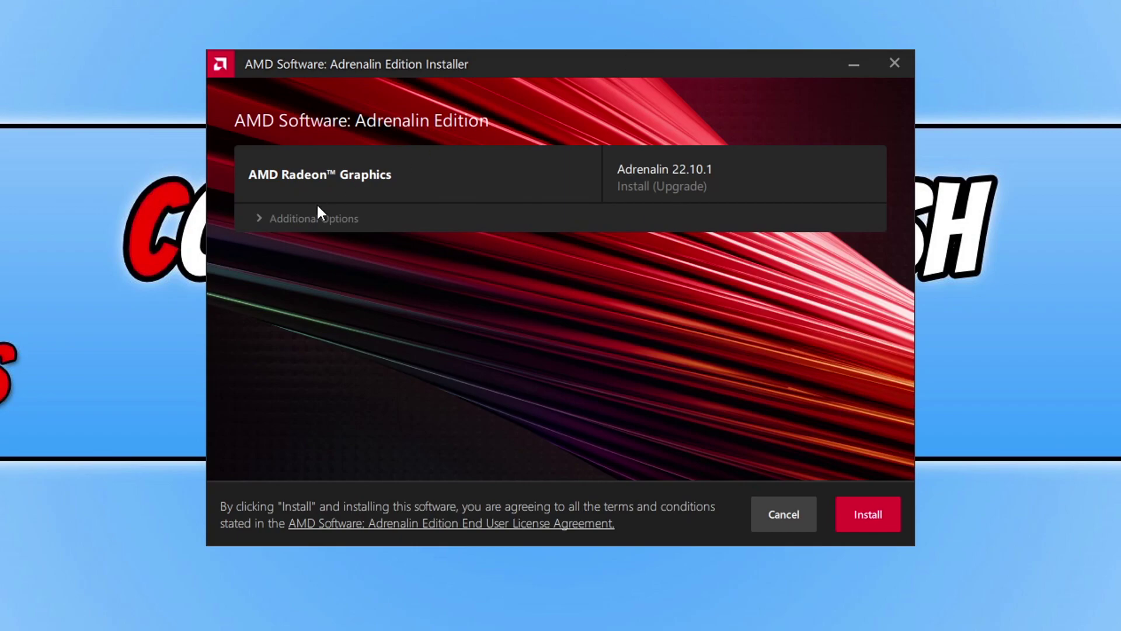
pyautogui.click(300, 222)
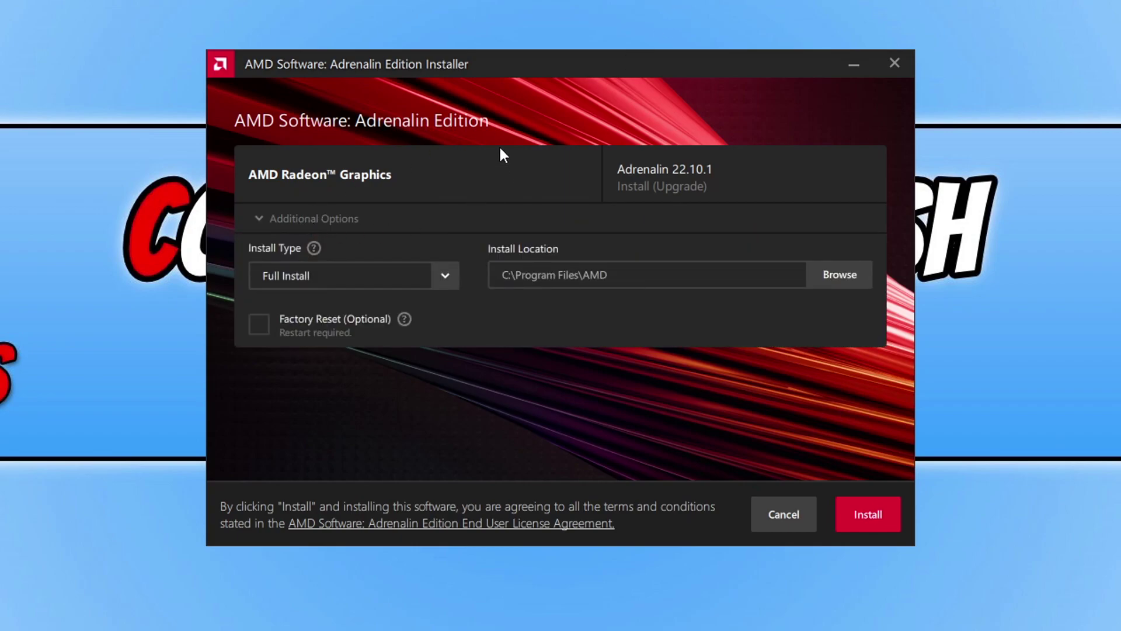
pyautogui.click(257, 324)
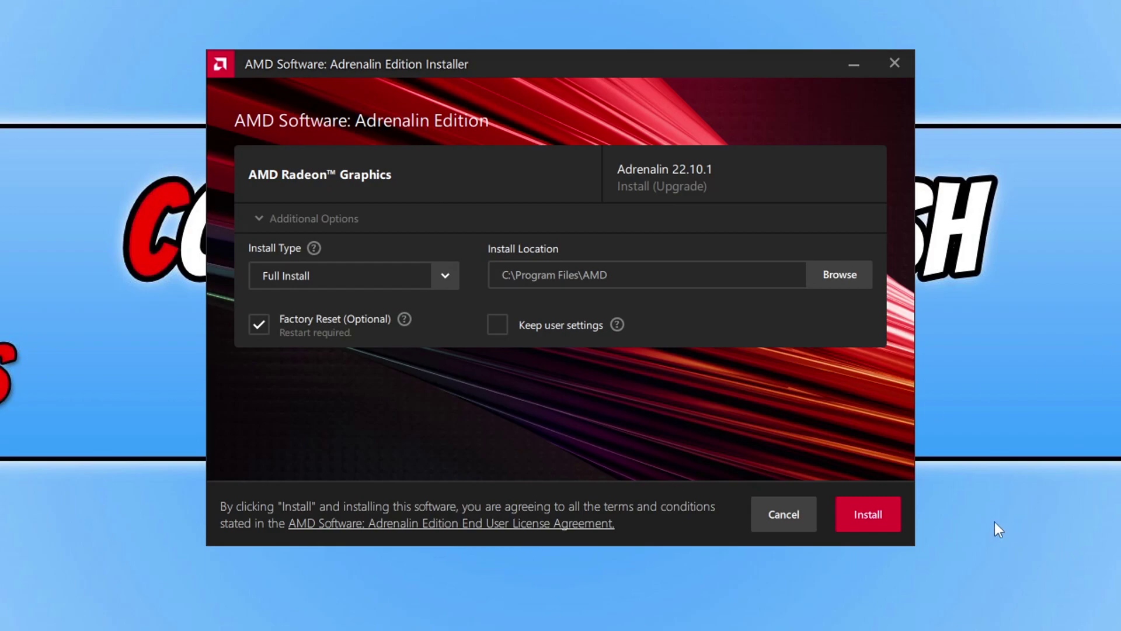
pyautogui.click(867, 520)
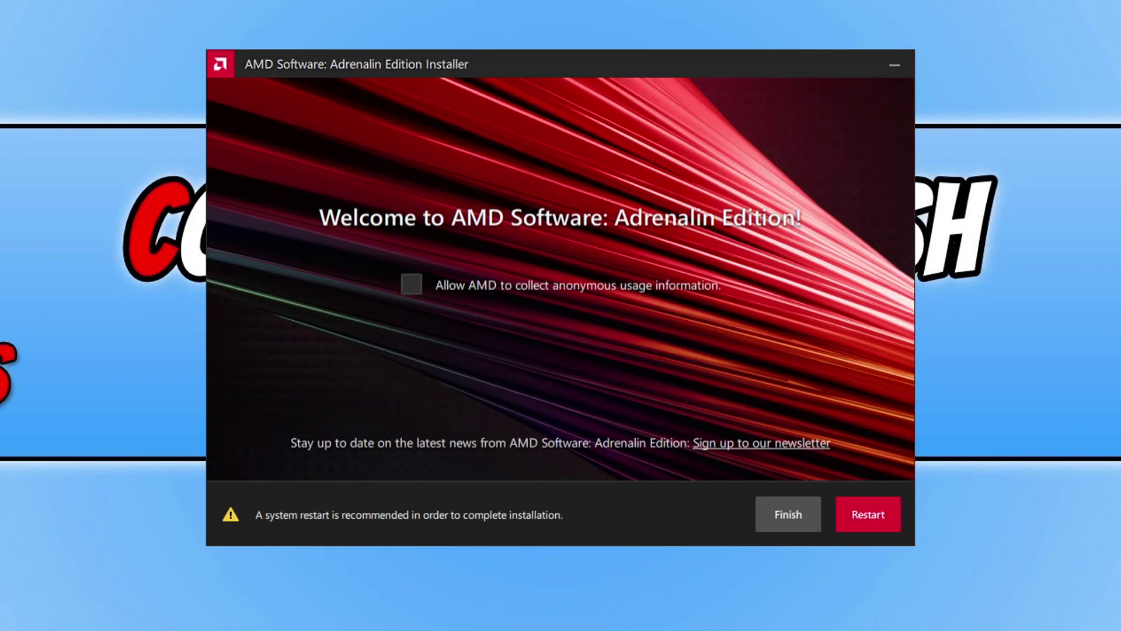